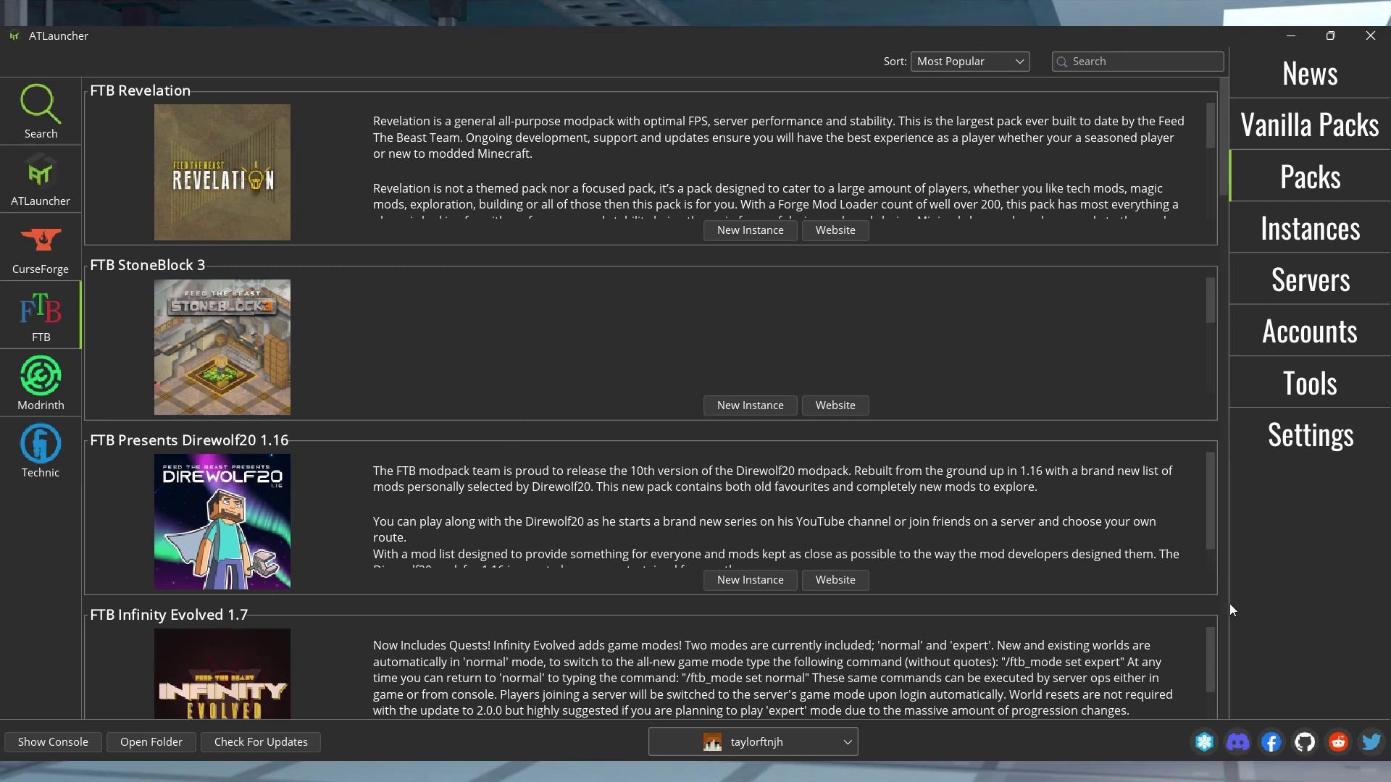
# Keep the version filter at the latest release and sort the FTB packs by Most Installed.
pyautogui.scroll(-5, 1221, 618)
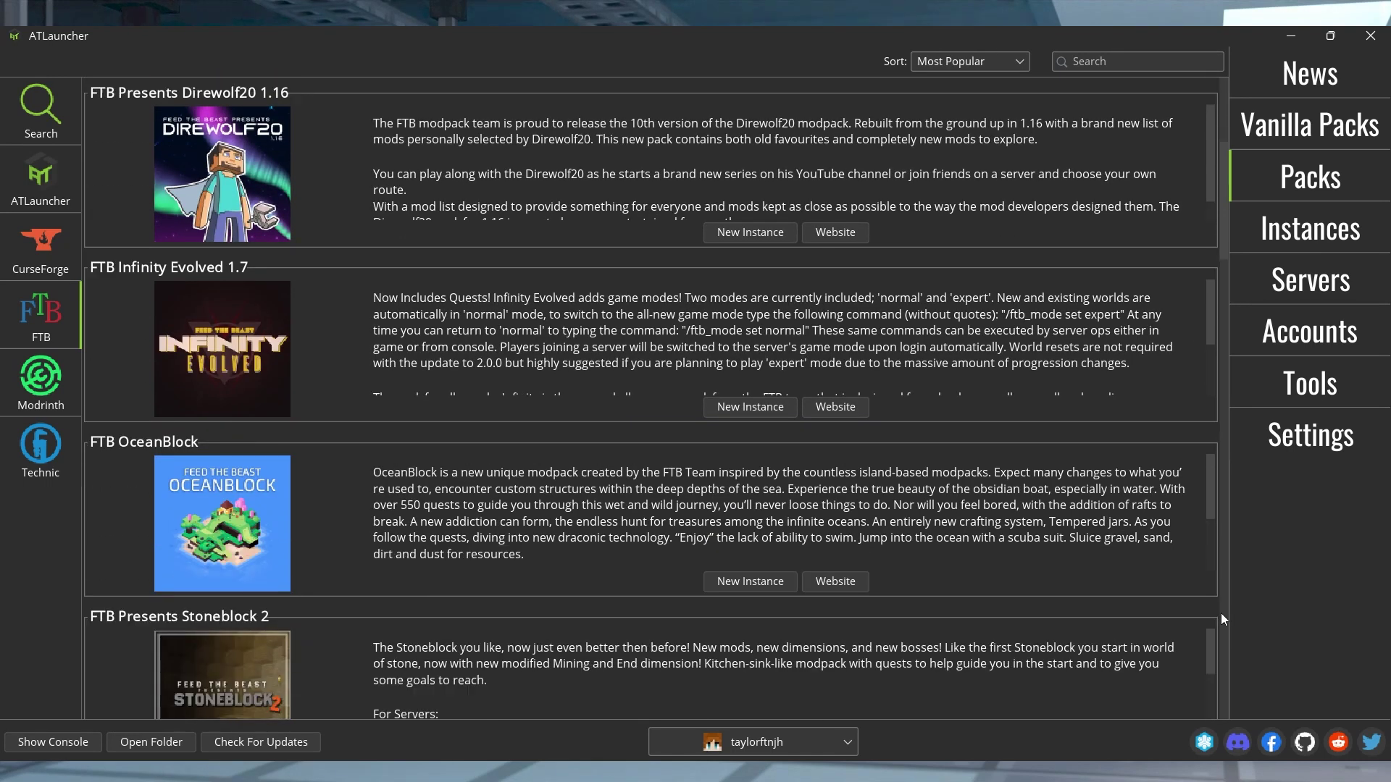
pyautogui.scroll(-3, 1222, 615)
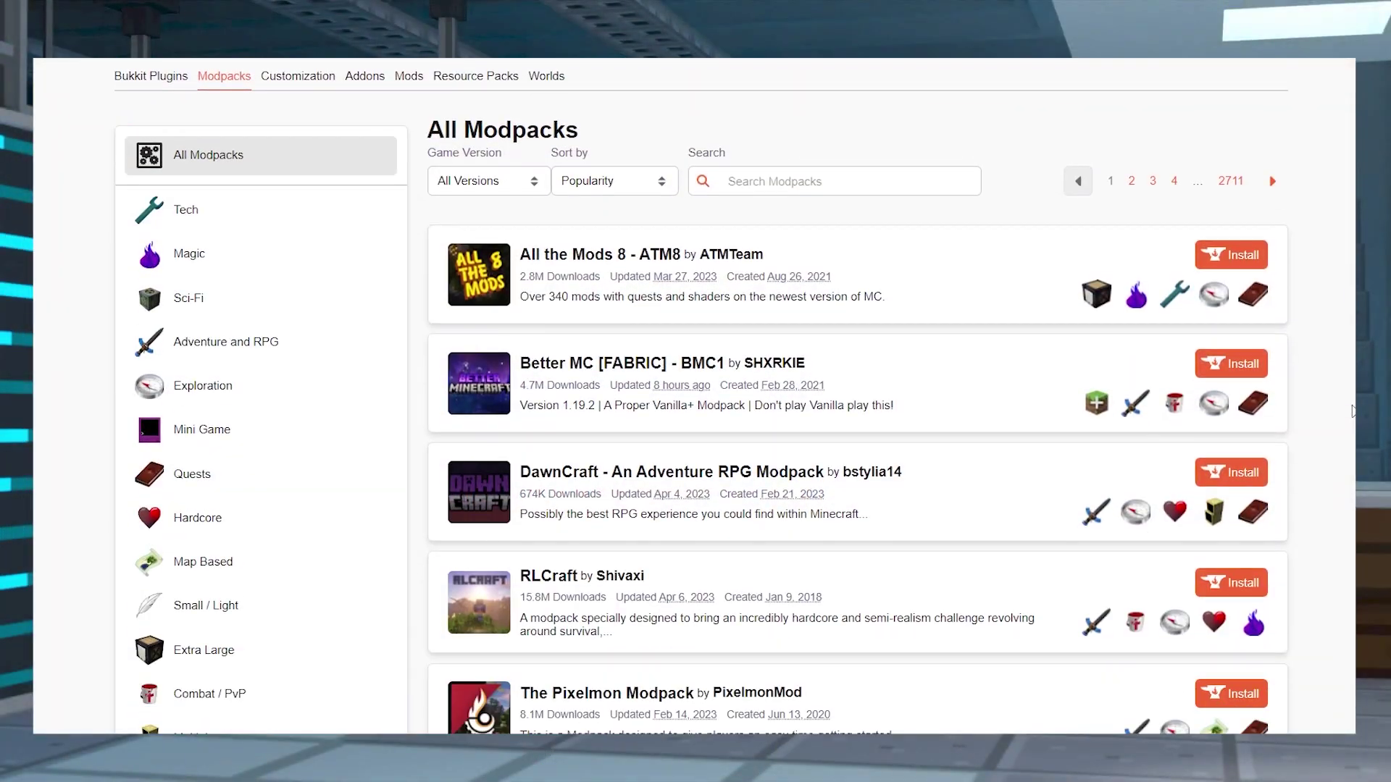
pyautogui.scroll(-5, 1352, 412)
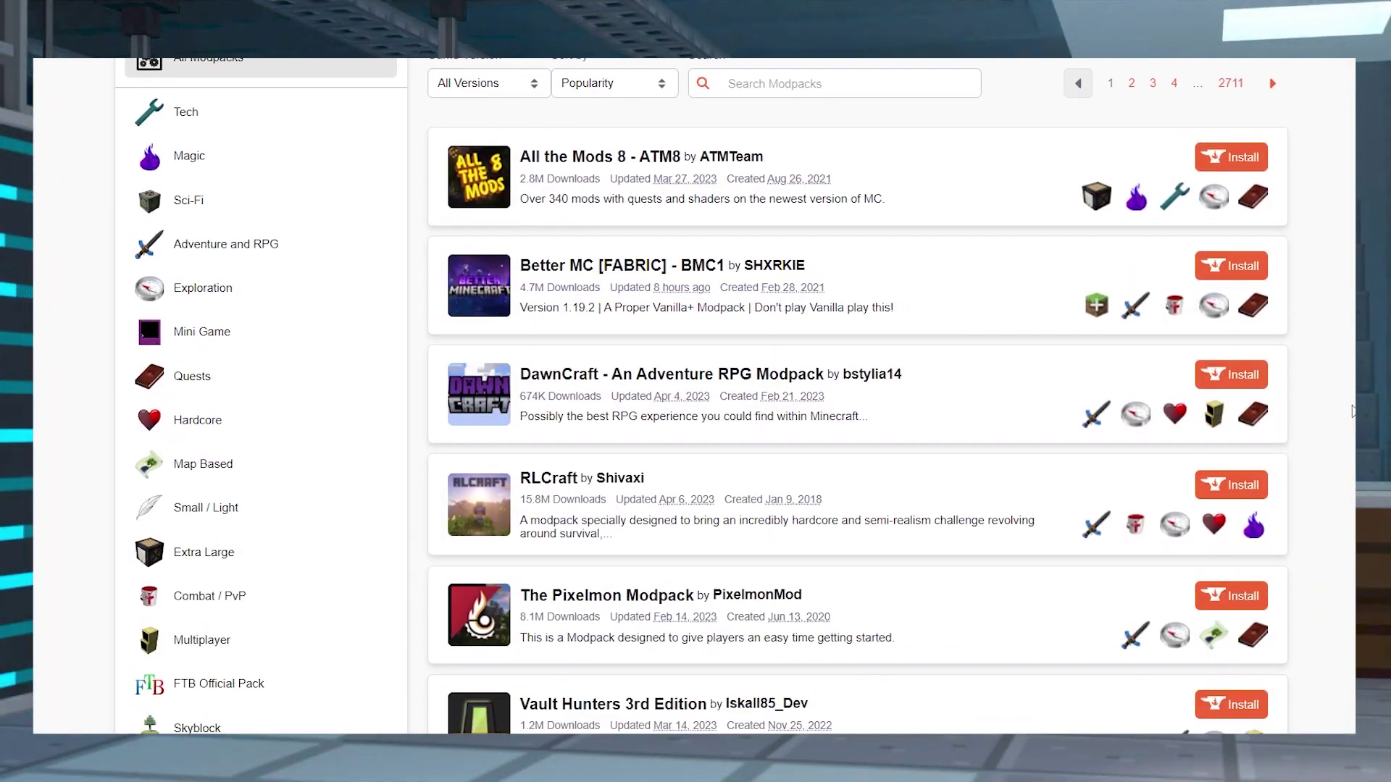
pyautogui.scroll(-8, 1351, 411)
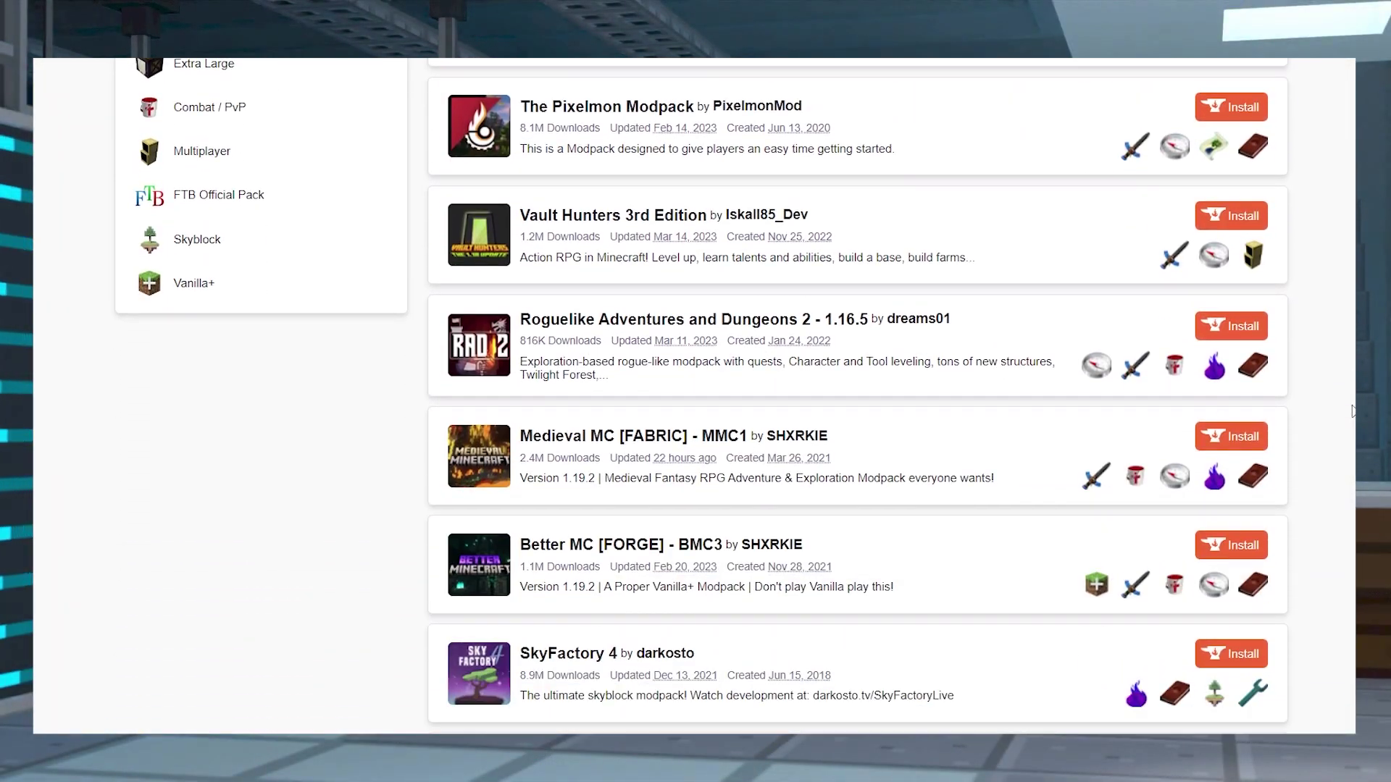
pyautogui.scroll(-5, 1352, 412)
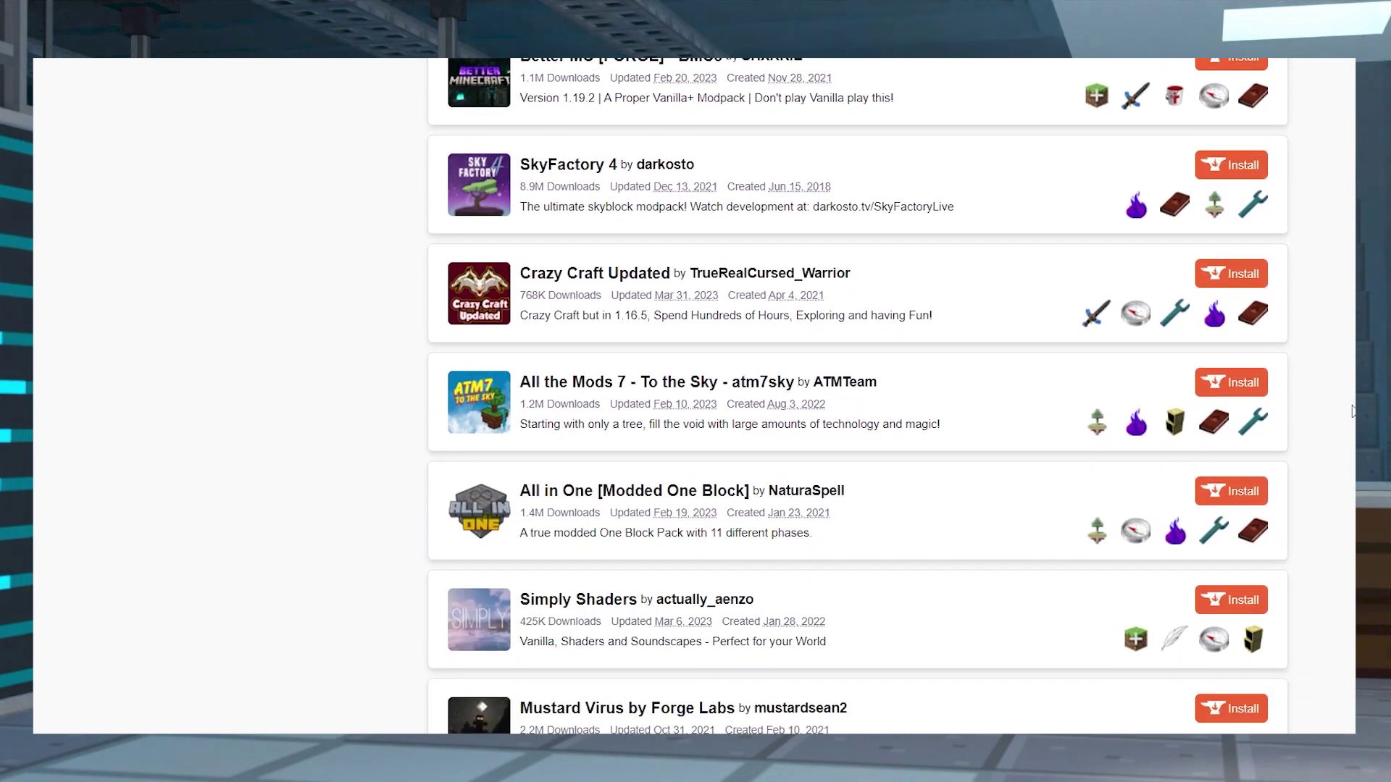
pyautogui.scroll(-4, 1352, 412)
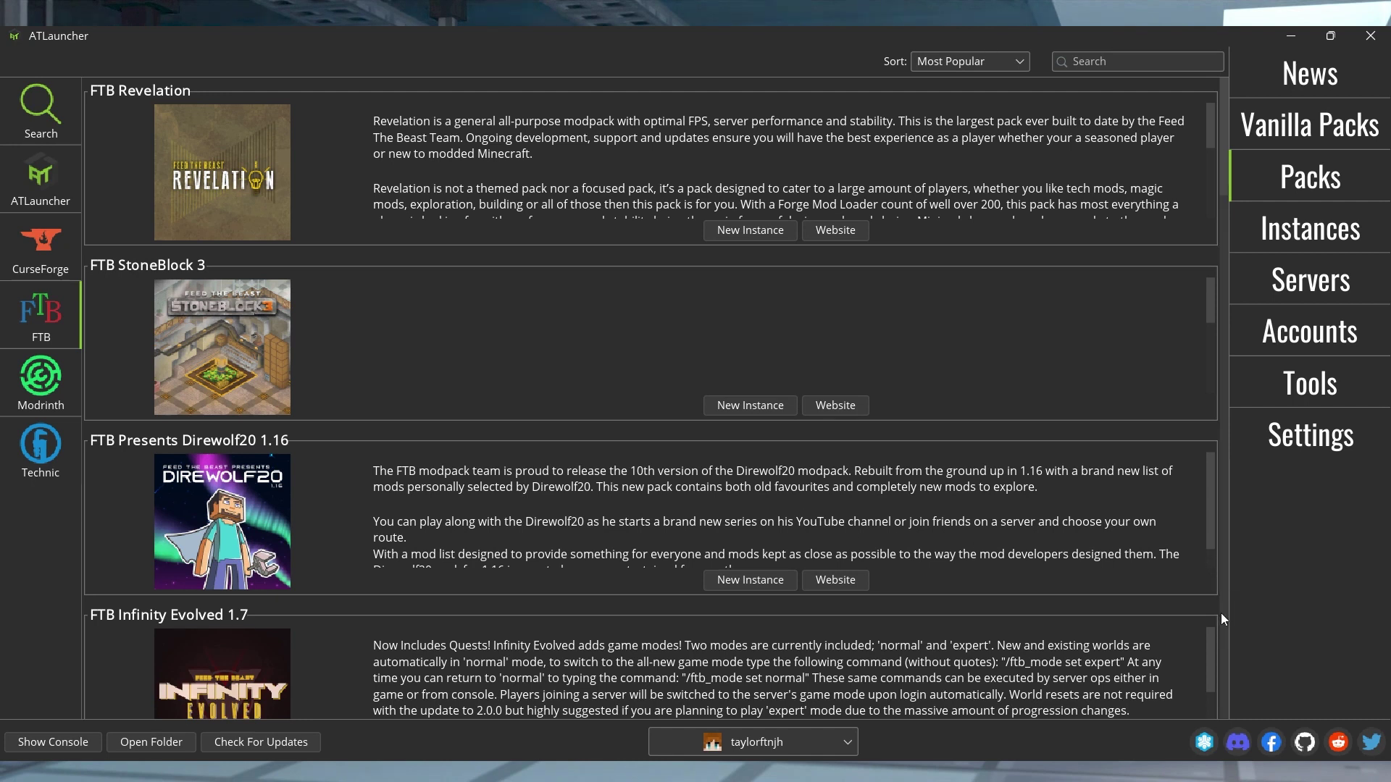
pyautogui.scroll(-6, 1221, 619)
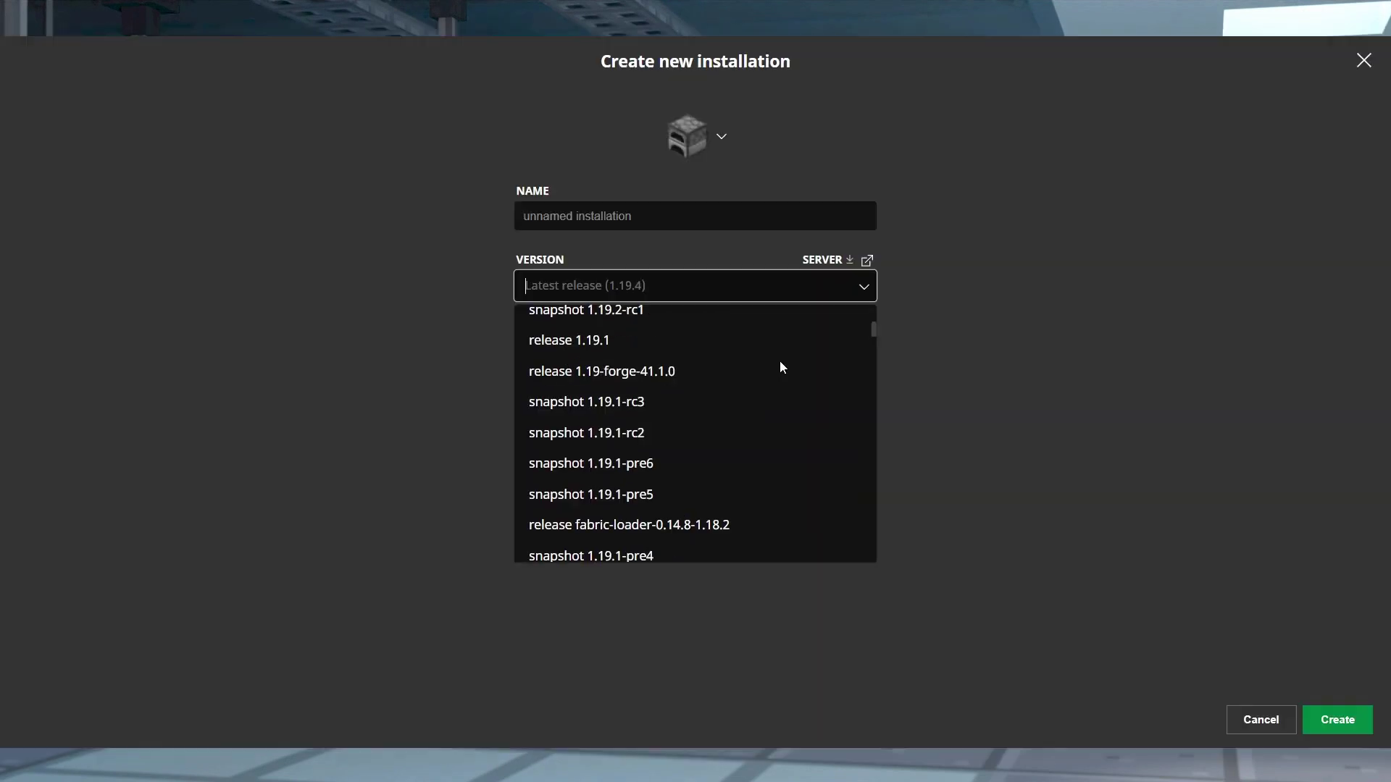
pyautogui.scroll(10, 780, 361)
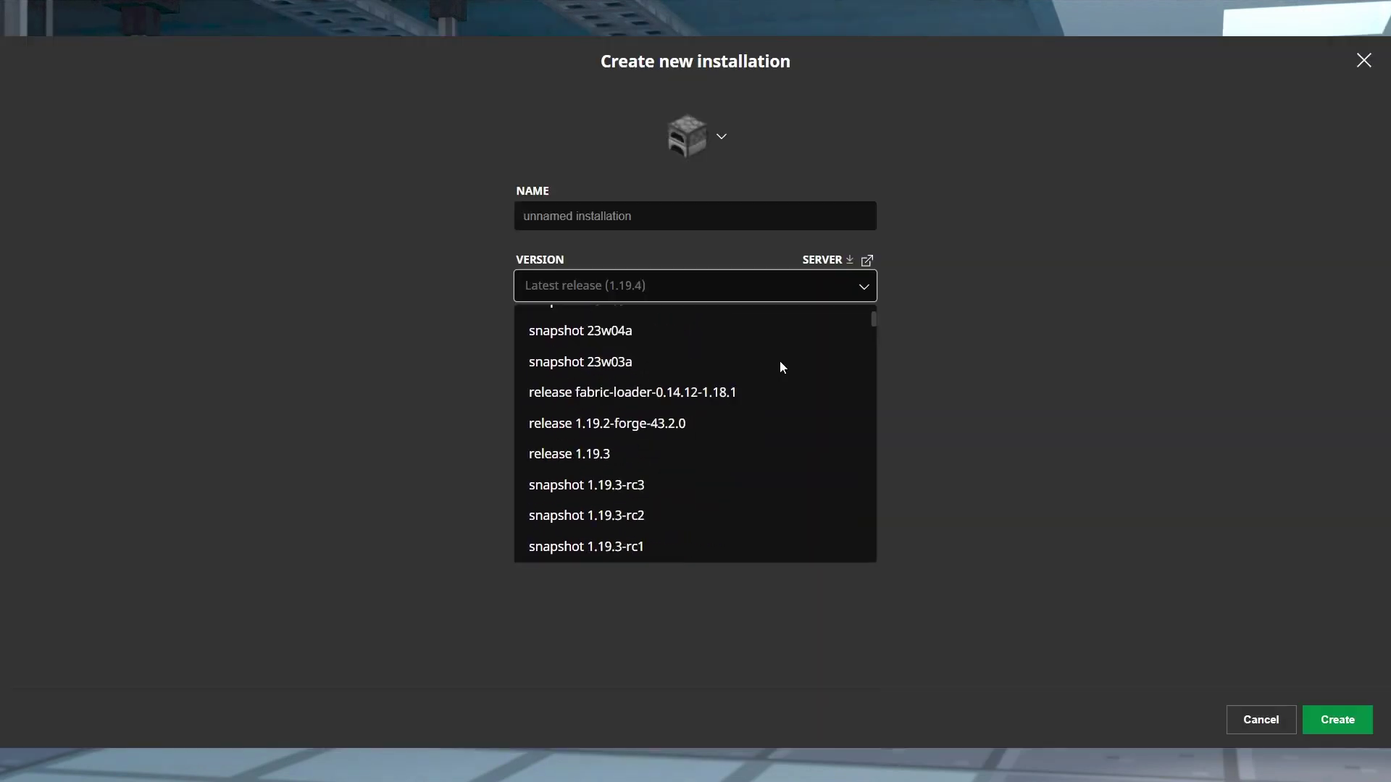
pyautogui.click(936, 299)
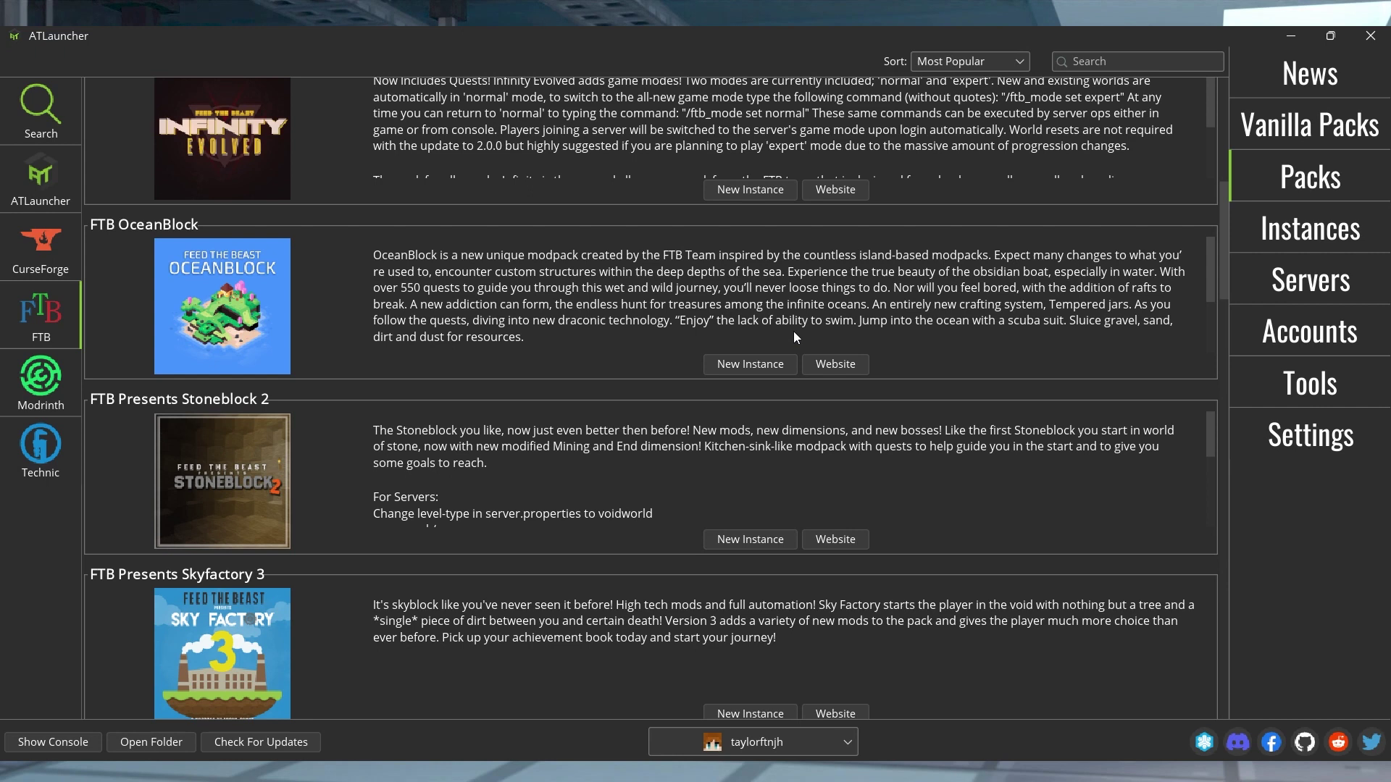
pyautogui.click(963, 62)
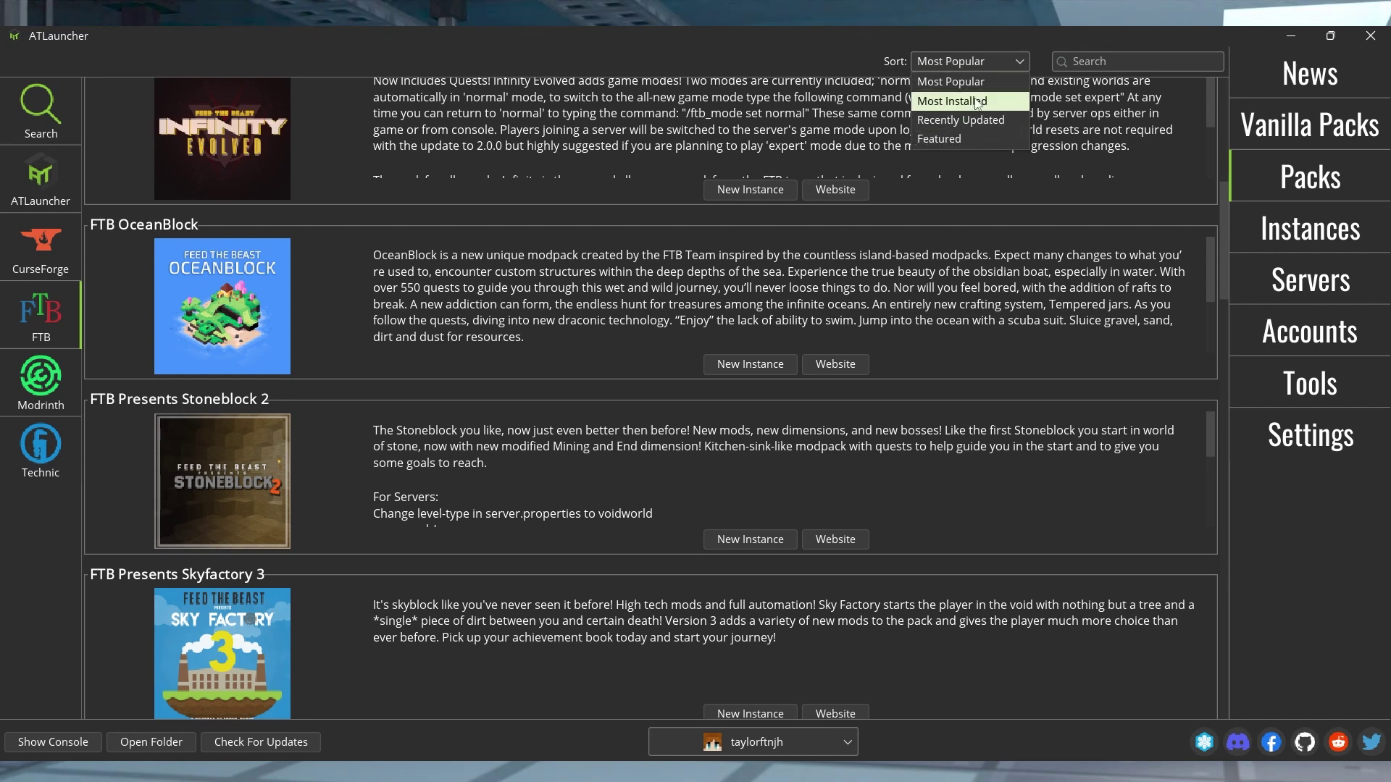
pyautogui.click(975, 101)
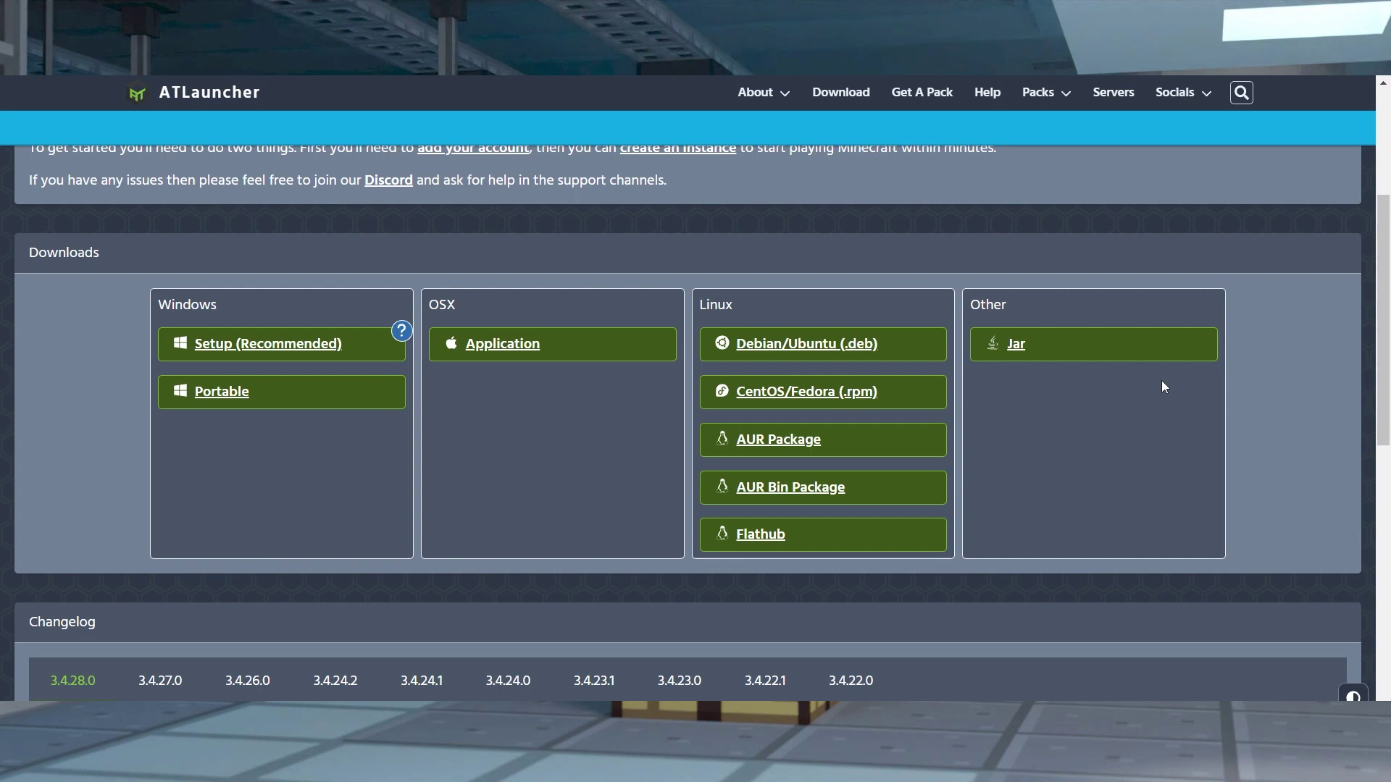
# Download the recommended Windows Setup installer from the ATLauncher website.
pyautogui.click(302, 350)
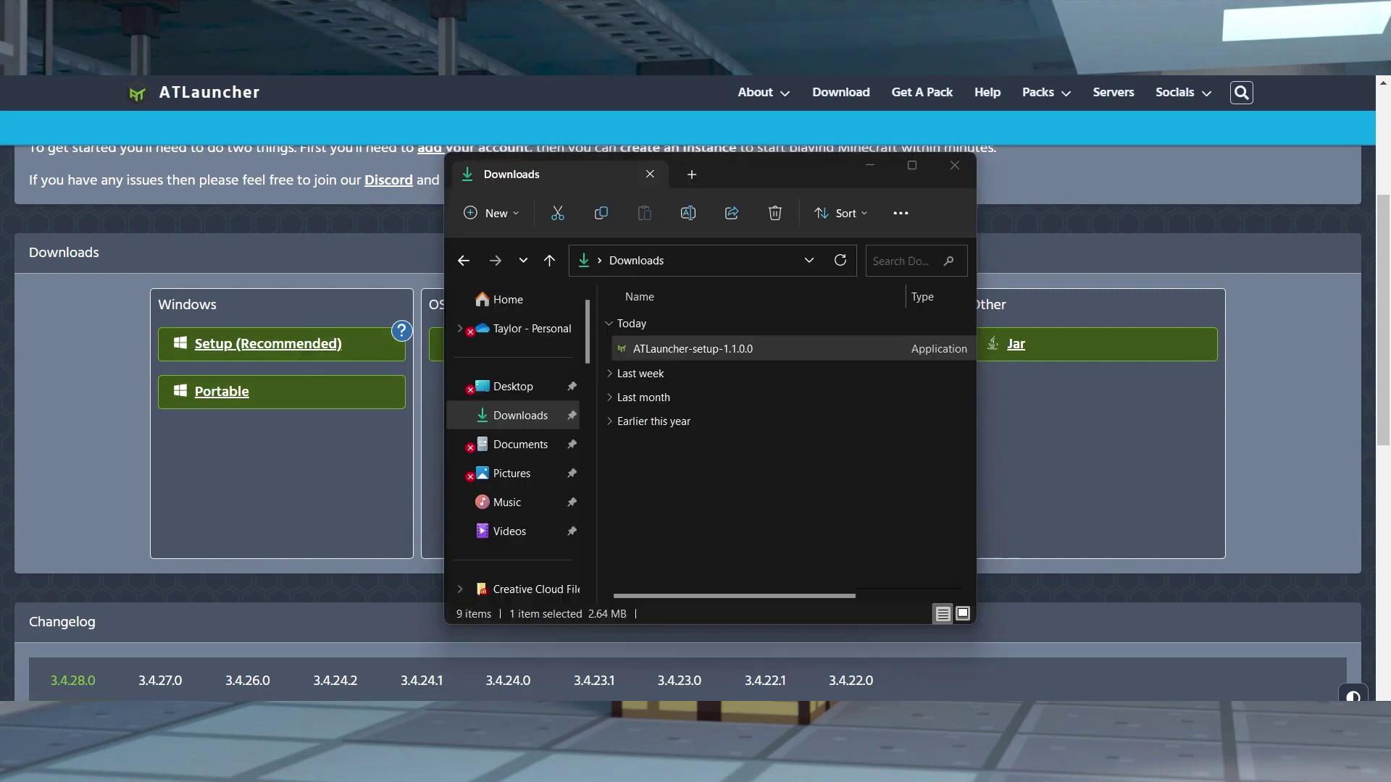
# Run ATLauncher-setup-1.1.0.0 with the licence accepted, default location and desktop shortcut, then launch ATLauncher.
pyautogui.doubleClick(786, 348)
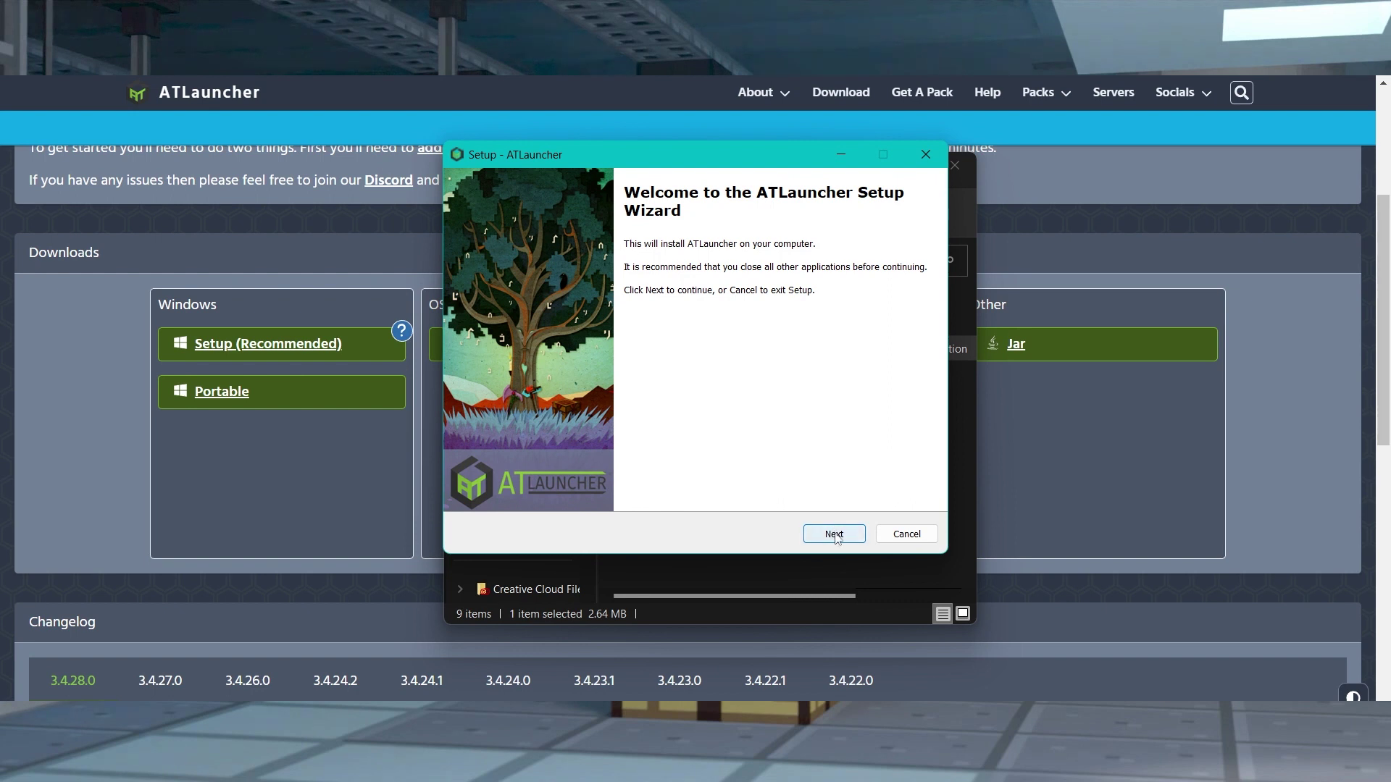
pyautogui.click(835, 534)
pyautogui.click(565, 482)
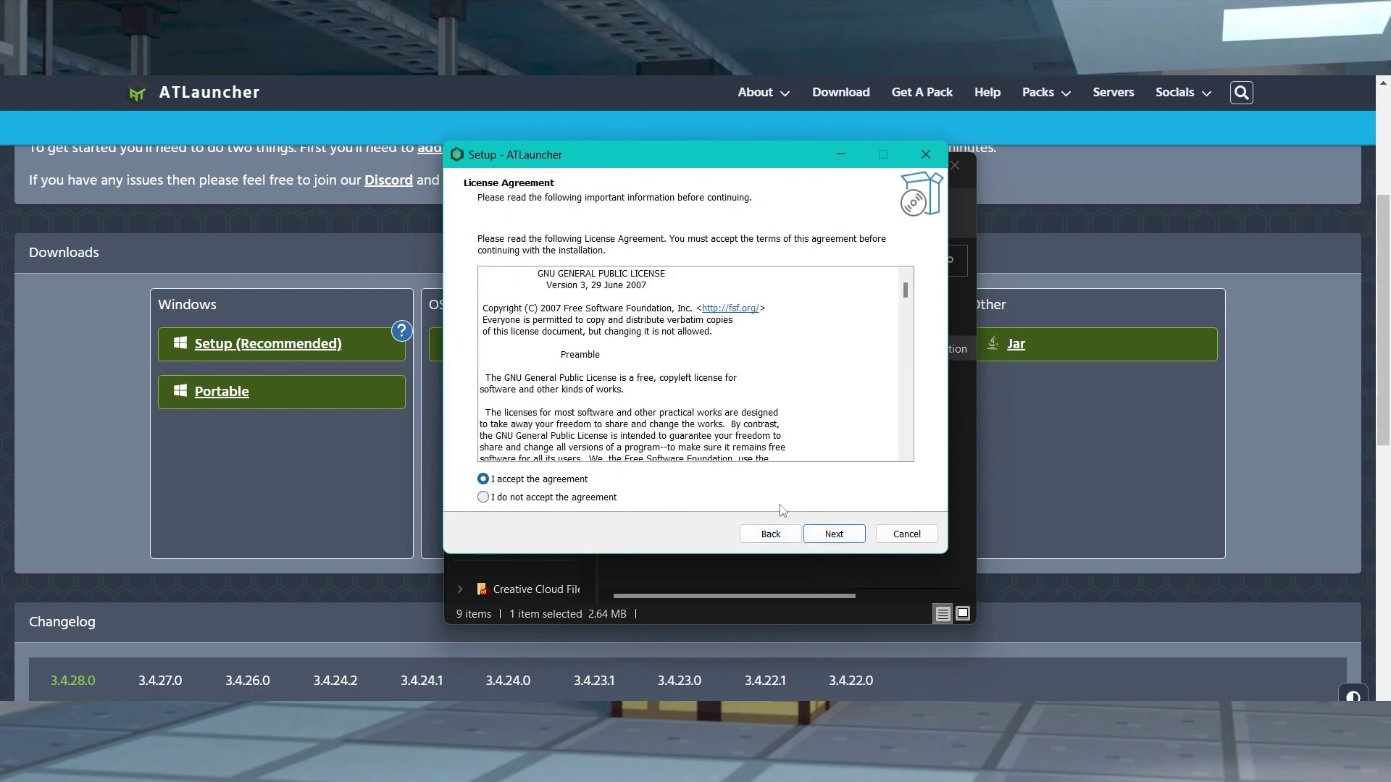
pyautogui.click(831, 536)
pyautogui.click(831, 536)
pyautogui.click(831, 536)
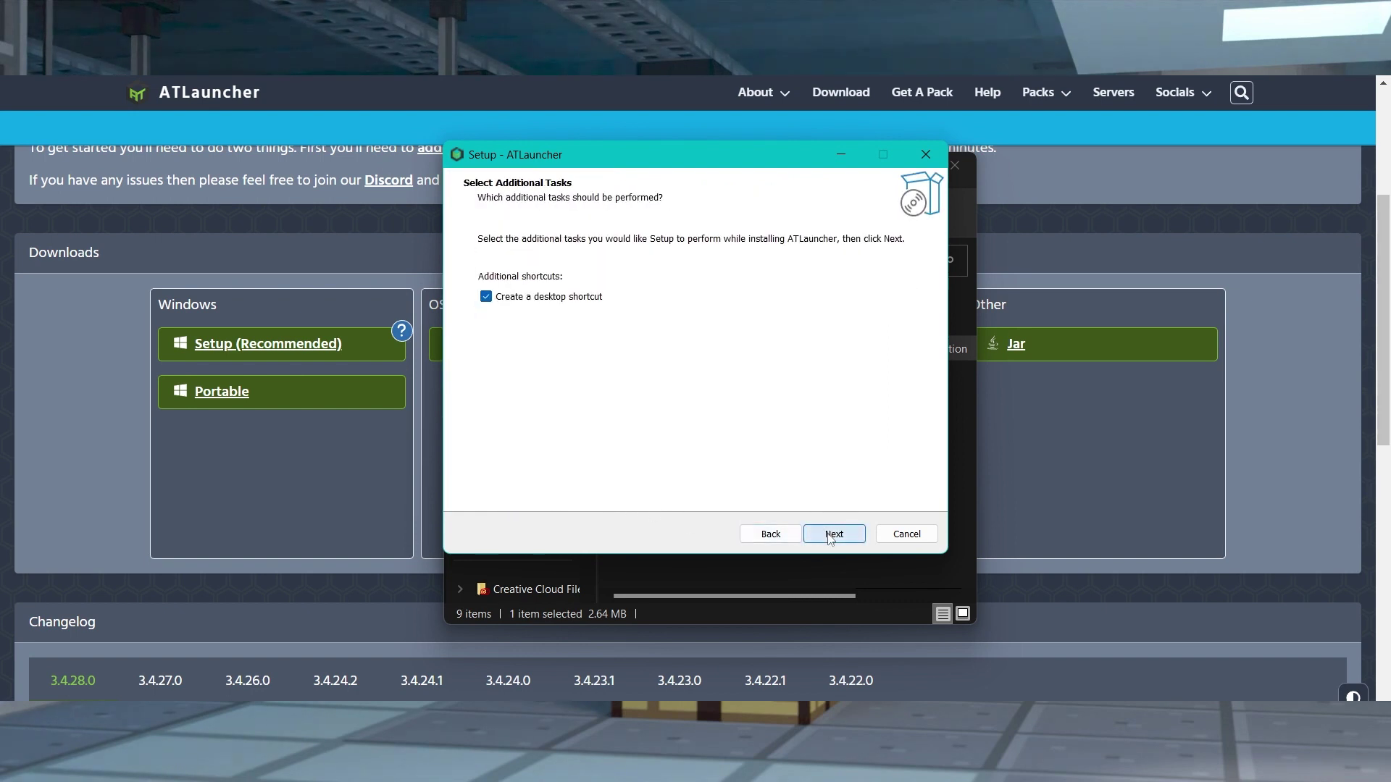
pyautogui.click(831, 536)
pyautogui.click(831, 536)
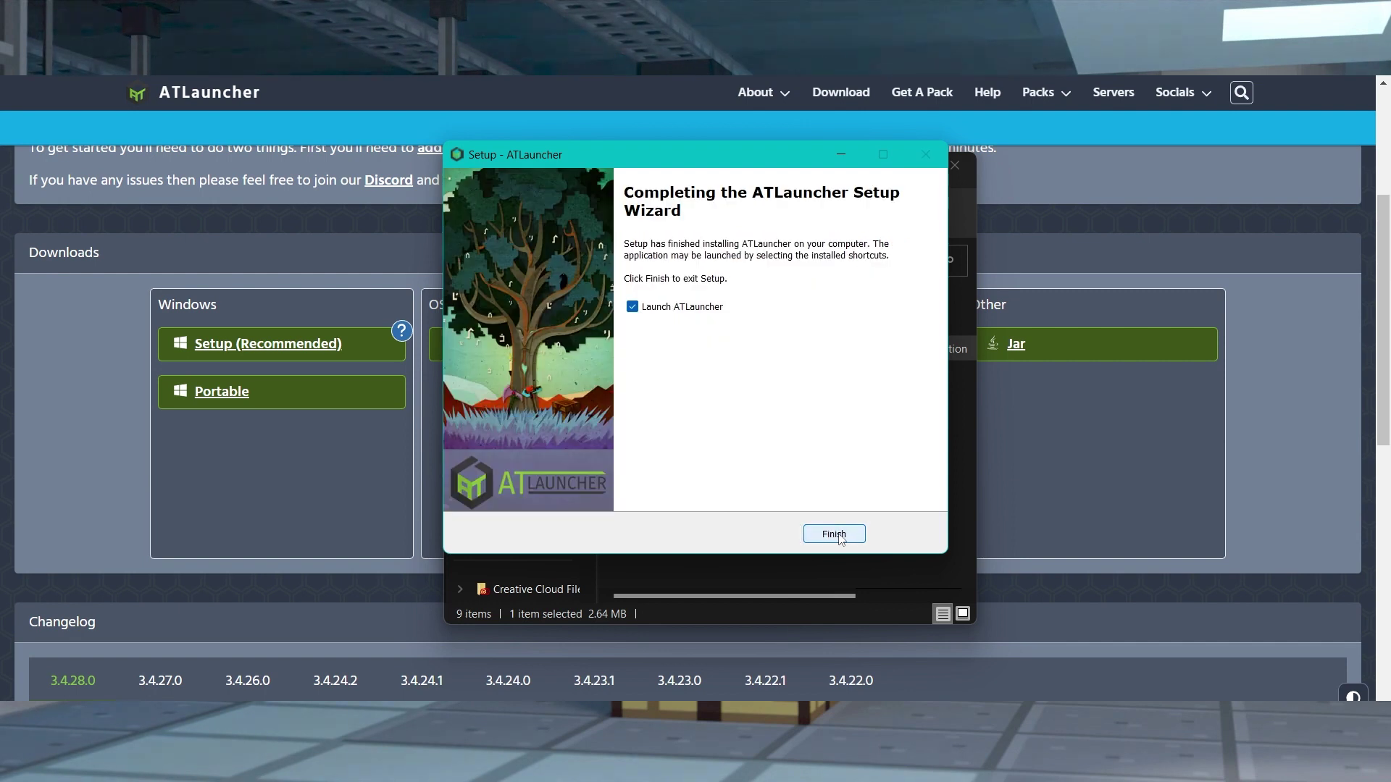
pyautogui.click(852, 537)
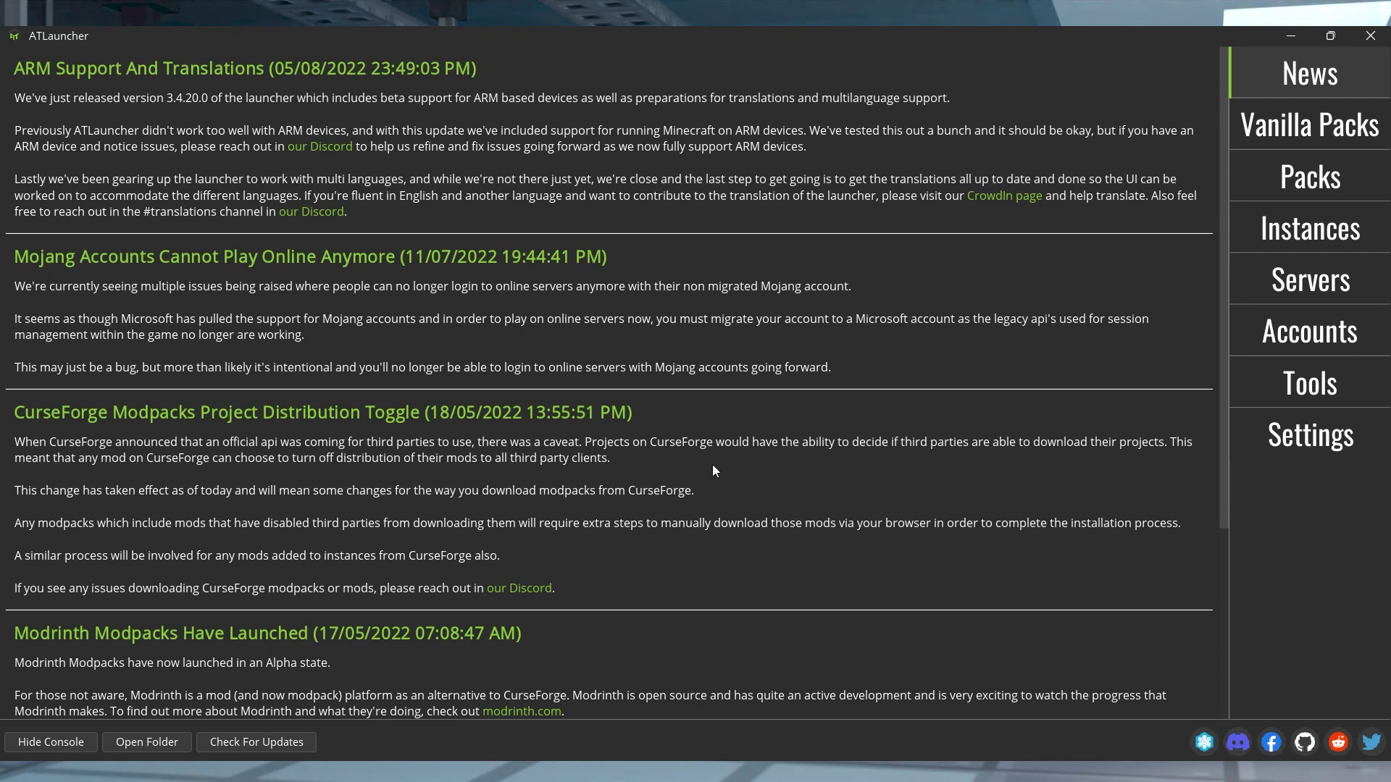
# Add the existing saved Minecraft account under Accounts, then go to the Packs browser.
pyautogui.click(1284, 339)
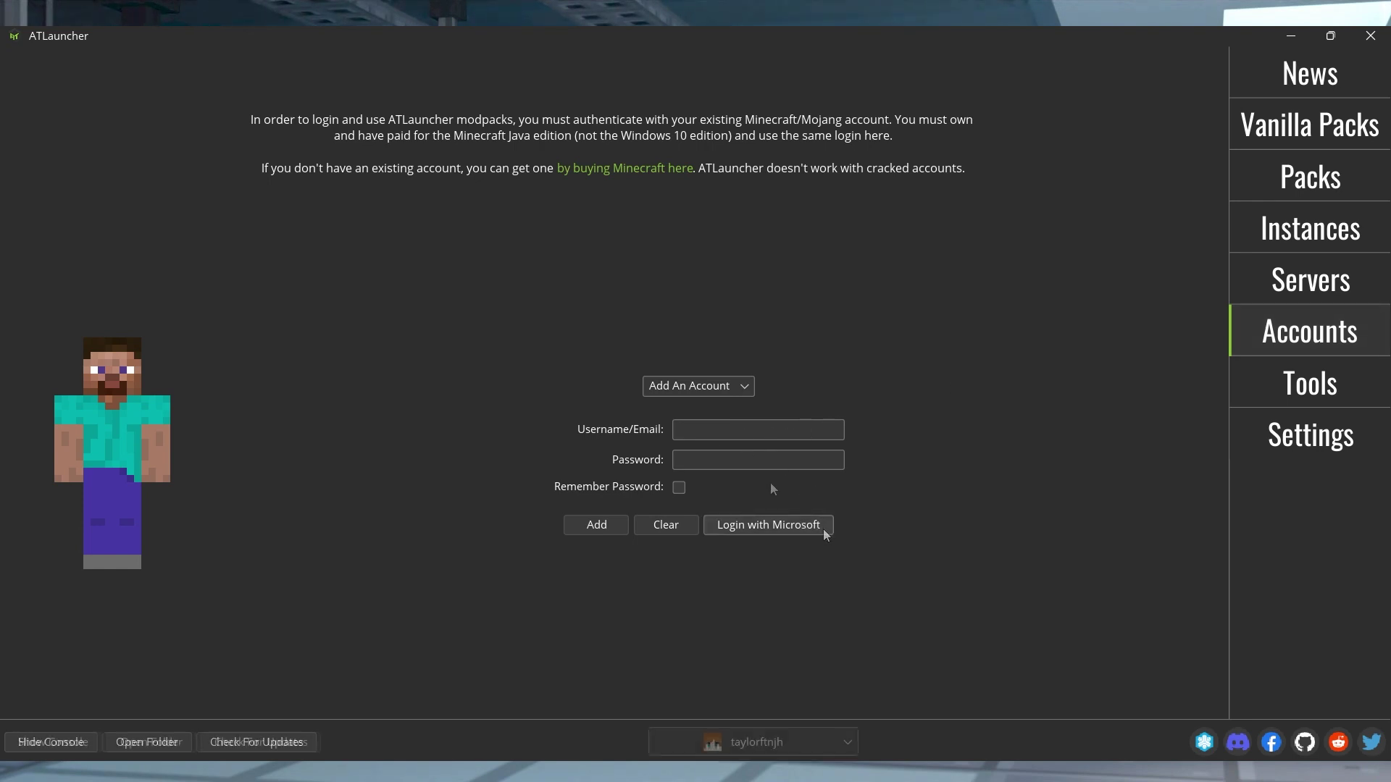
pyautogui.click(713, 392)
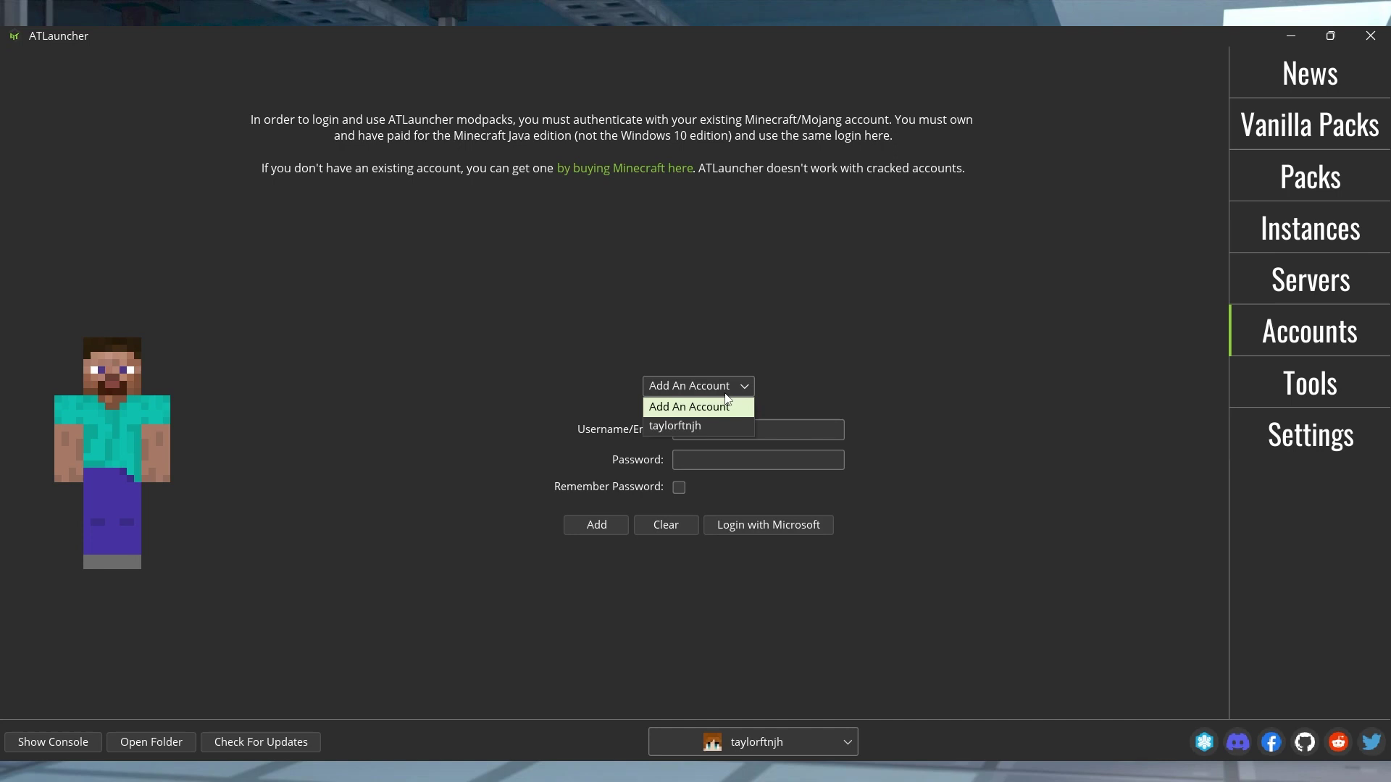
pyautogui.click(712, 427)
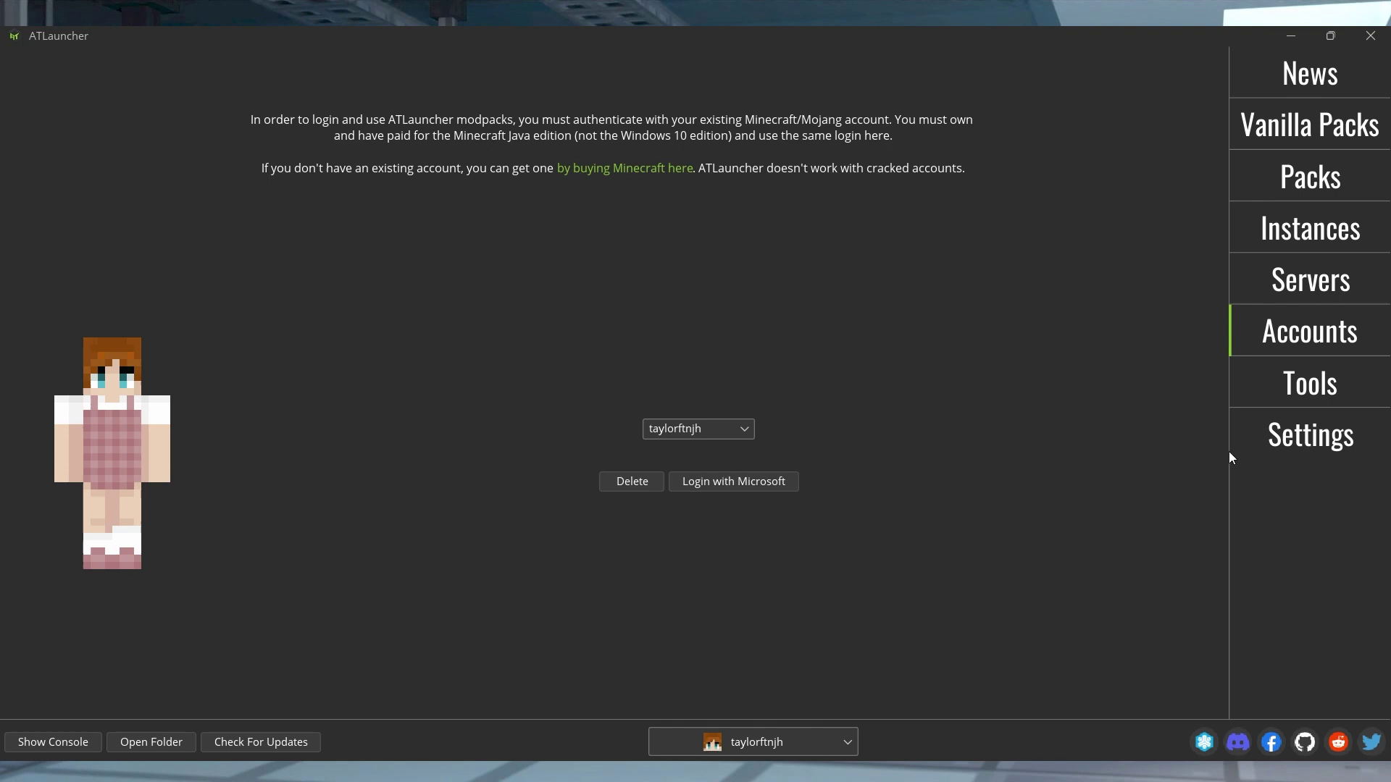
pyautogui.click(1295, 184)
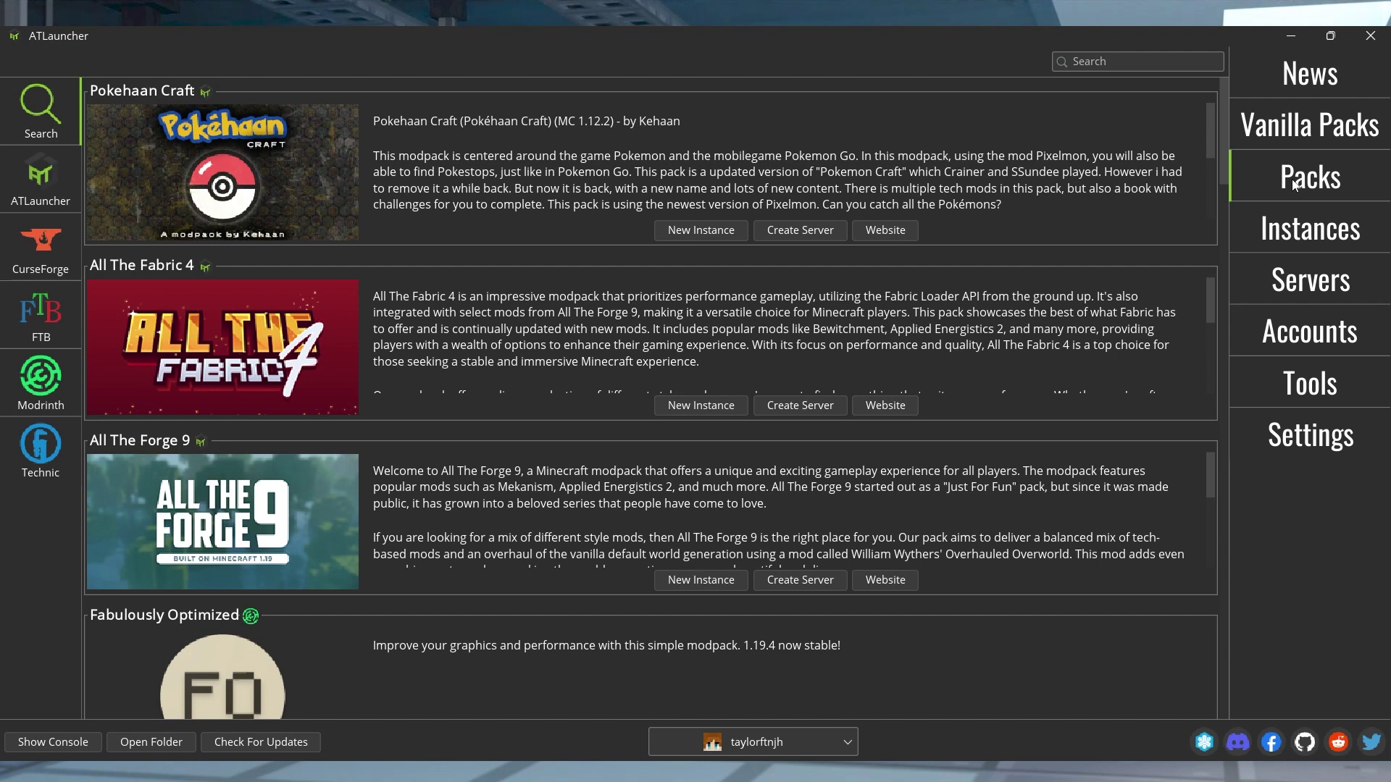
# Switch the Packs browser to CurseForge modpacks with the version filter left at All Versions.
pyautogui.scroll(-5, 510, 374)
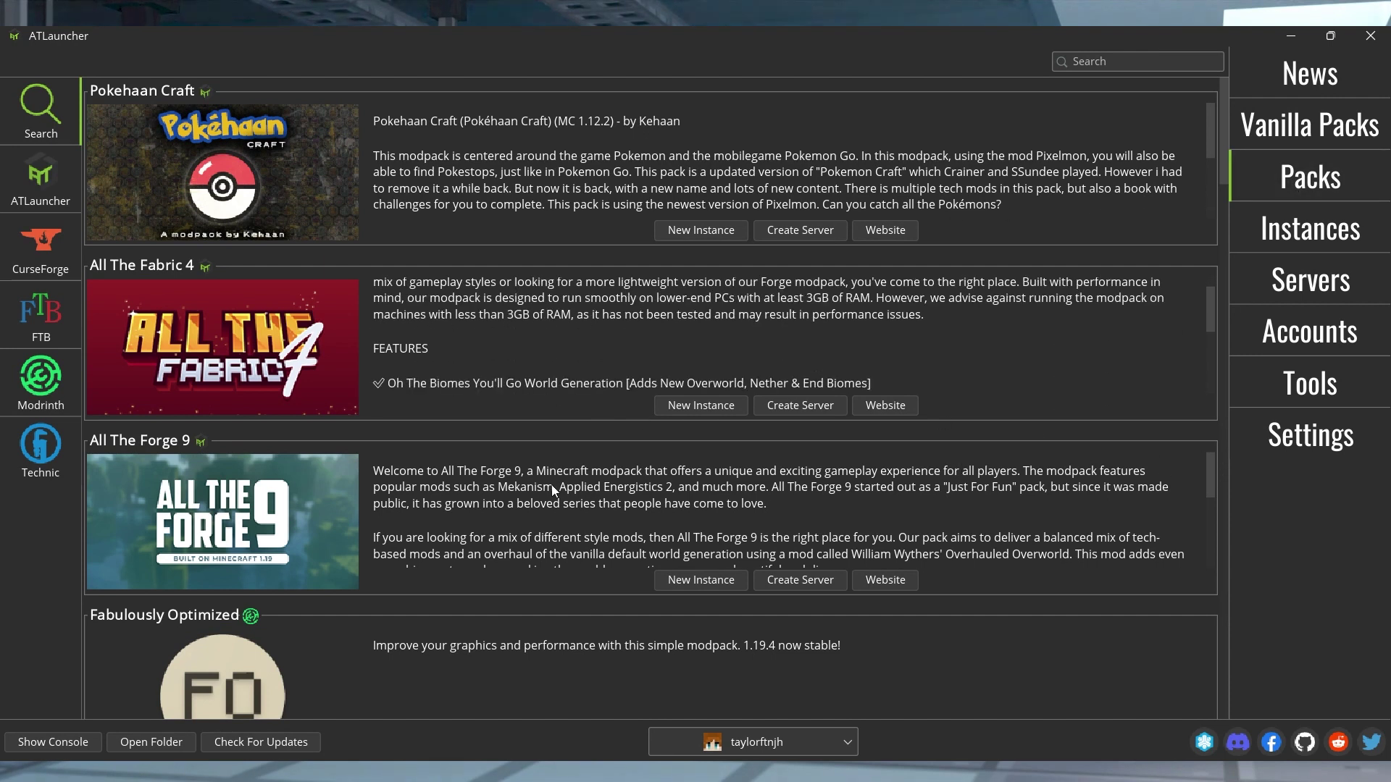
pyautogui.scroll(-5, 555, 492)
pyautogui.click(55, 298)
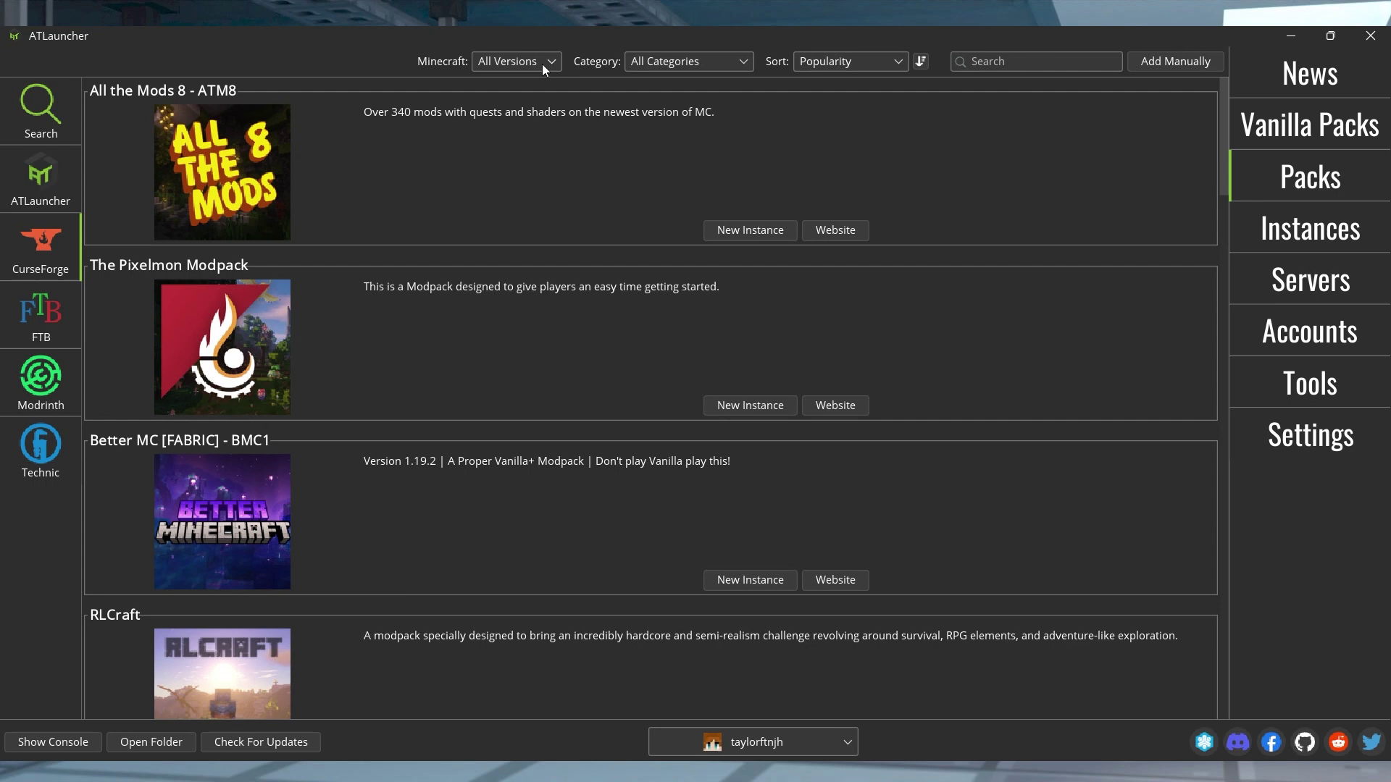
pyautogui.click(541, 63)
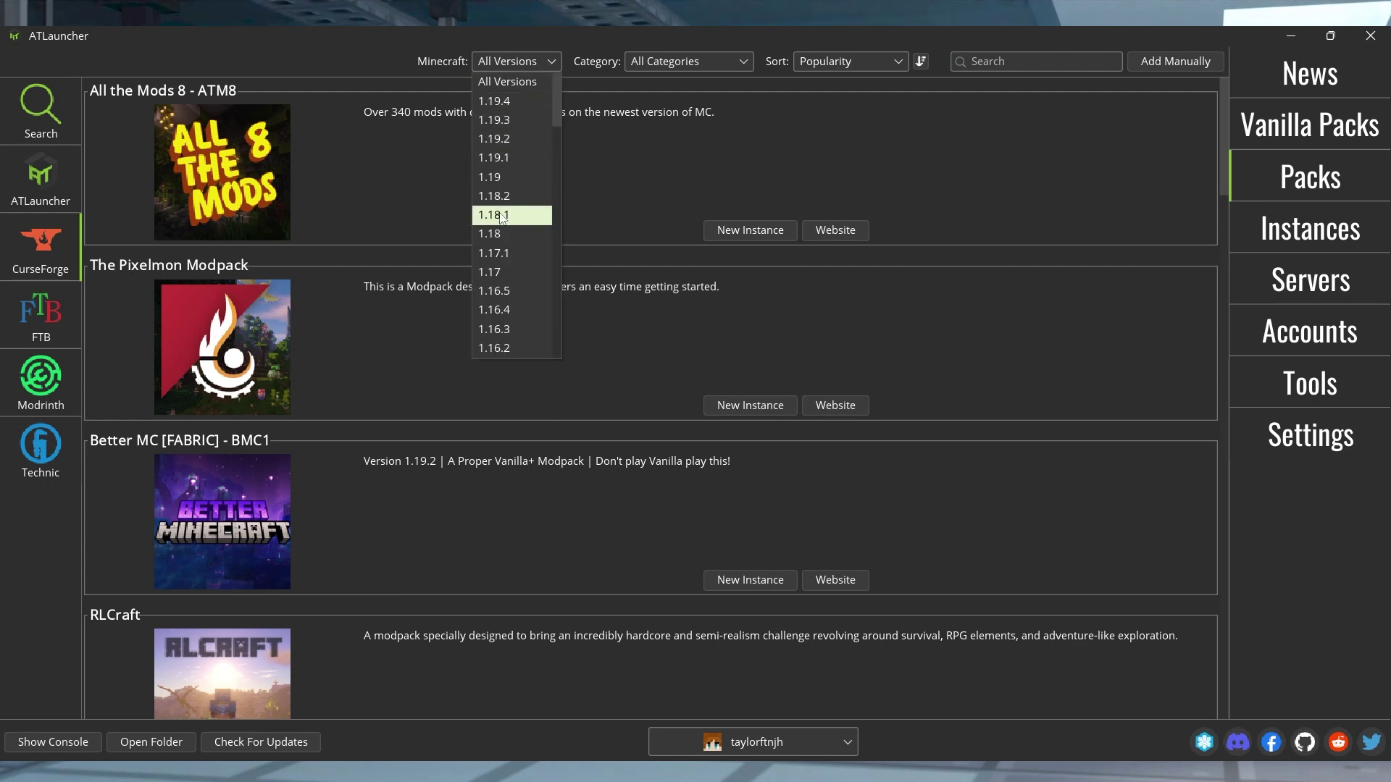
pyautogui.click(681, 191)
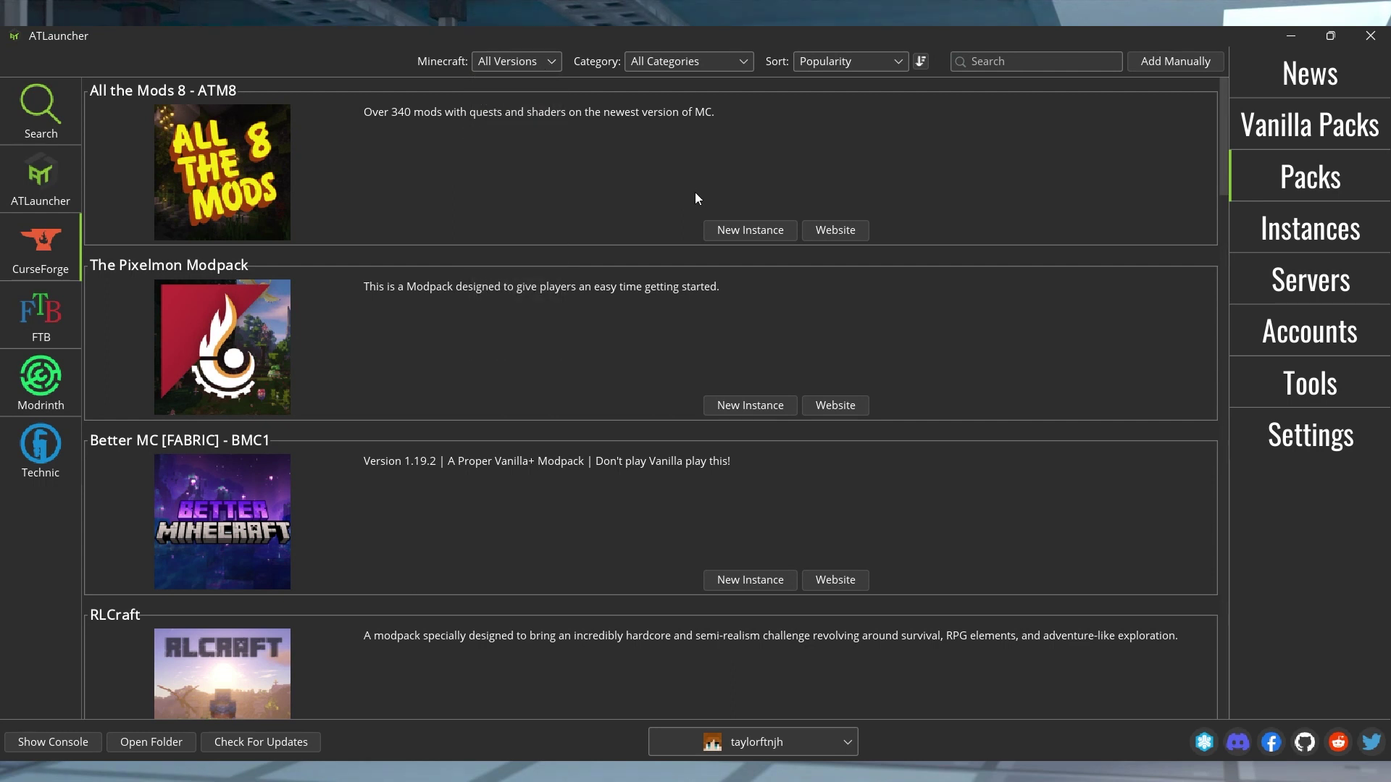
# Install All the Mods 8 - ATM8 as a new instance at version 1.0.15.
pyautogui.click(758, 233)
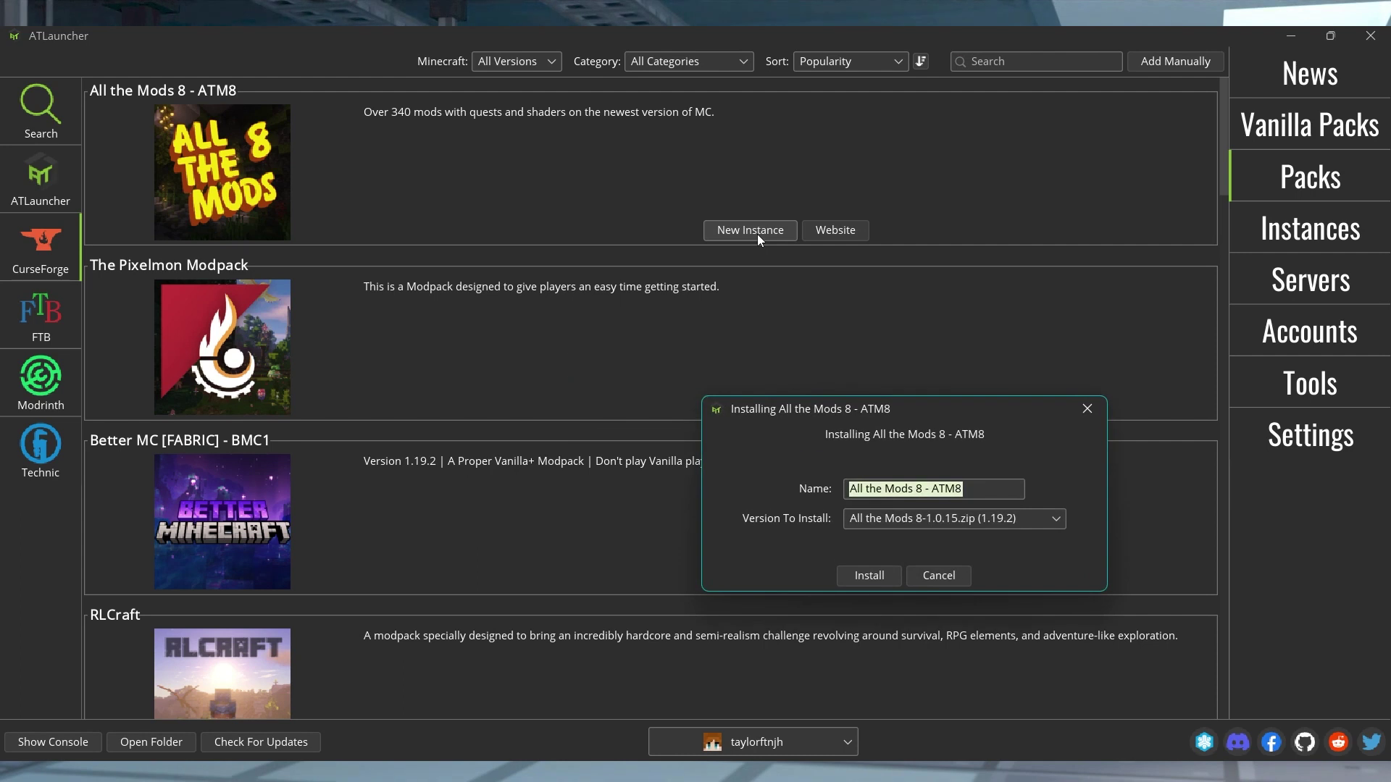
pyautogui.moveTo(961, 406)
pyautogui.mouseDown()
pyautogui.moveTo(824, 233)
pyautogui.moveTo(836, 249)
pyautogui.mouseUp()
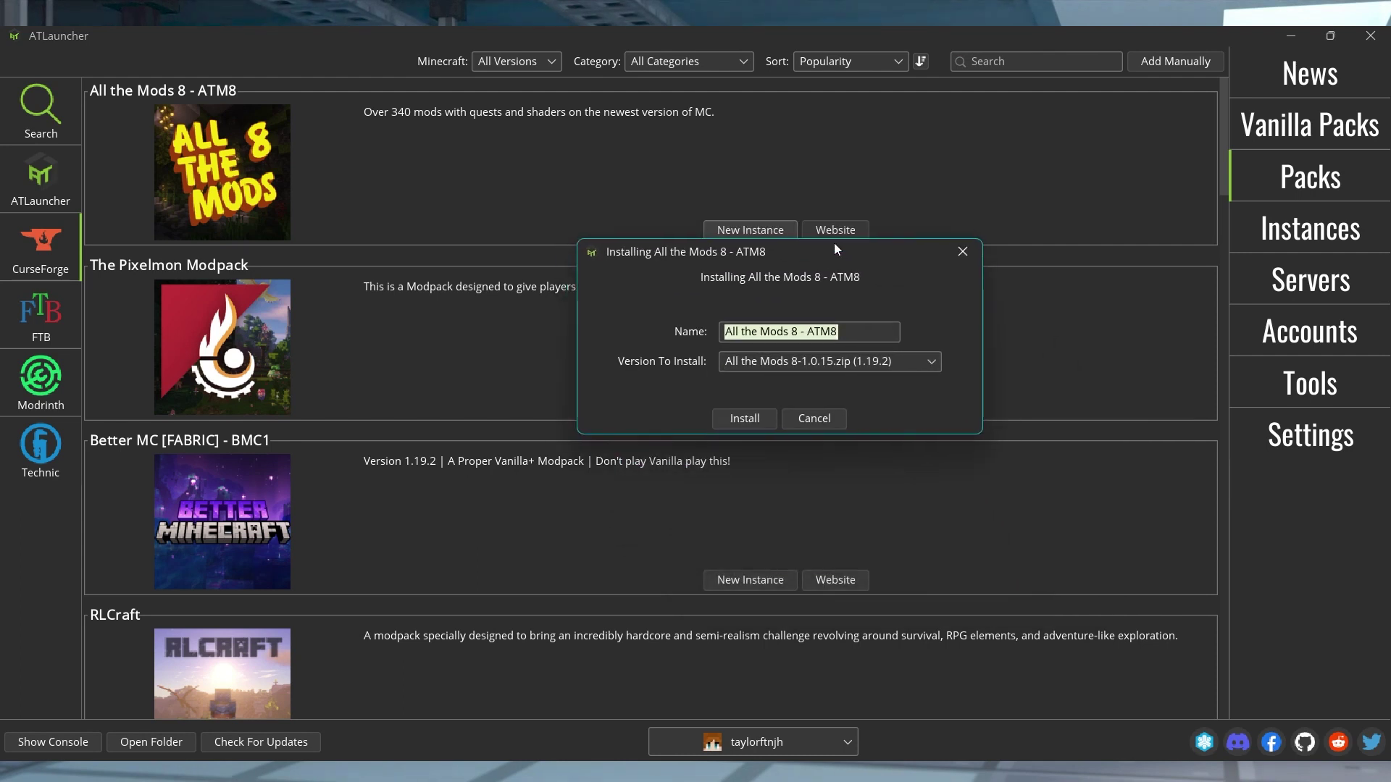
pyautogui.click(846, 326)
pyautogui.click(908, 367)
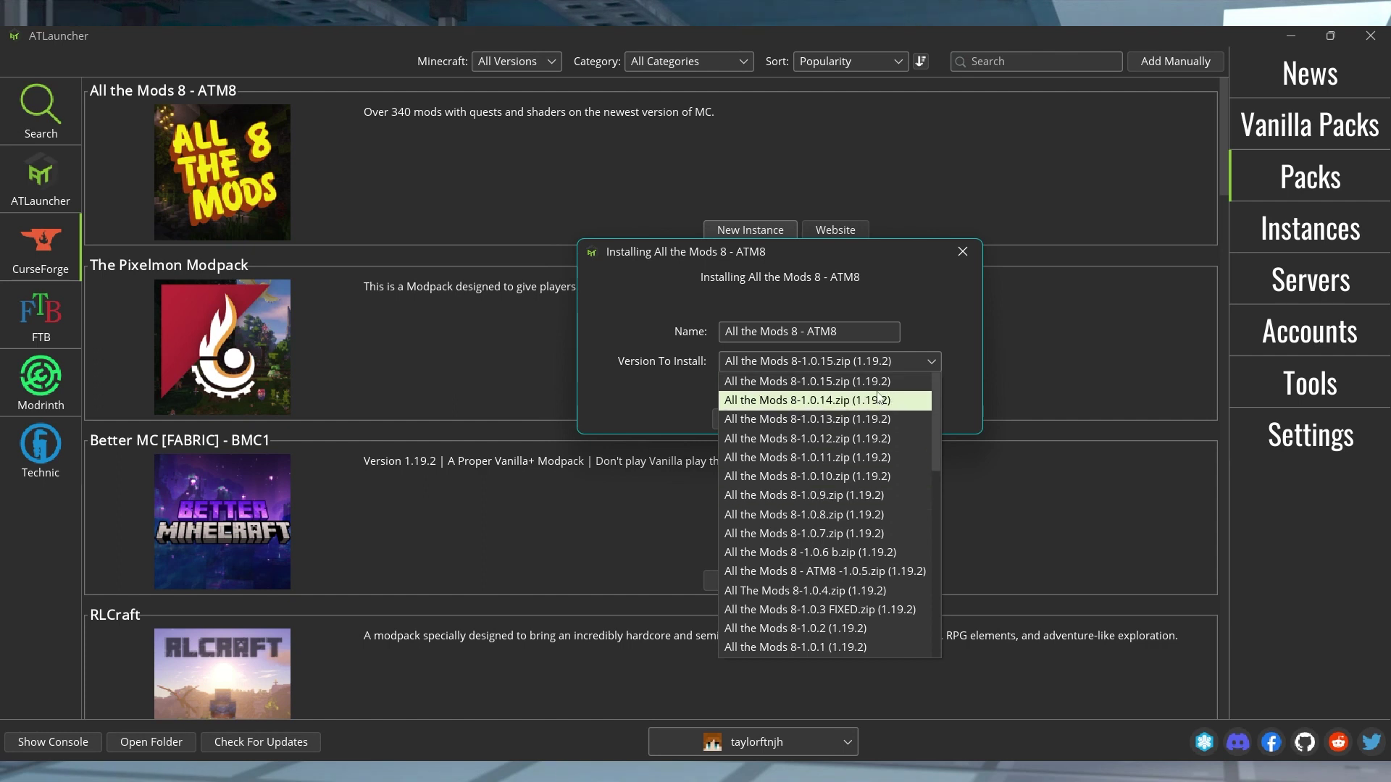
pyautogui.click(910, 362)
pyautogui.click(762, 419)
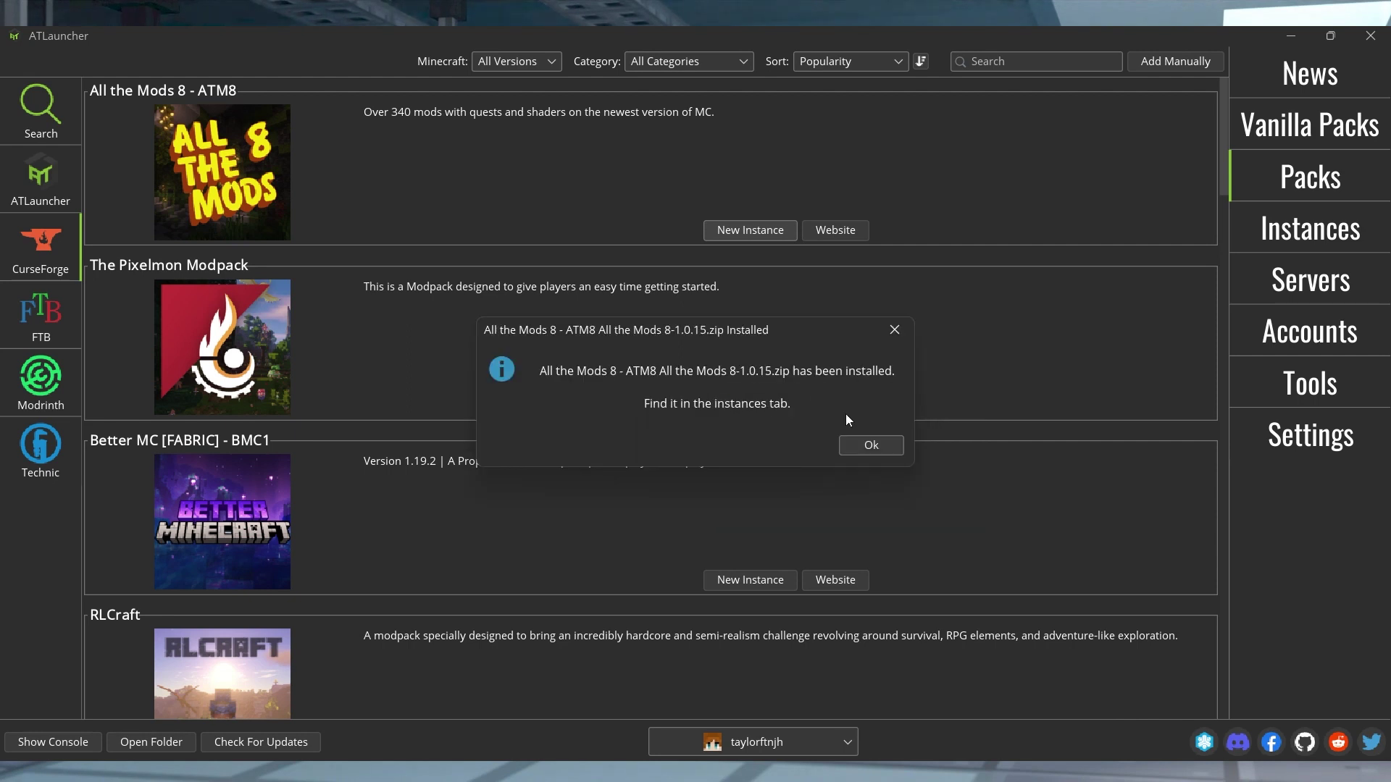
# Dismiss the install-complete notice and view the Instances list showing All the Mods 8 - ATM8.
pyautogui.click(889, 453)
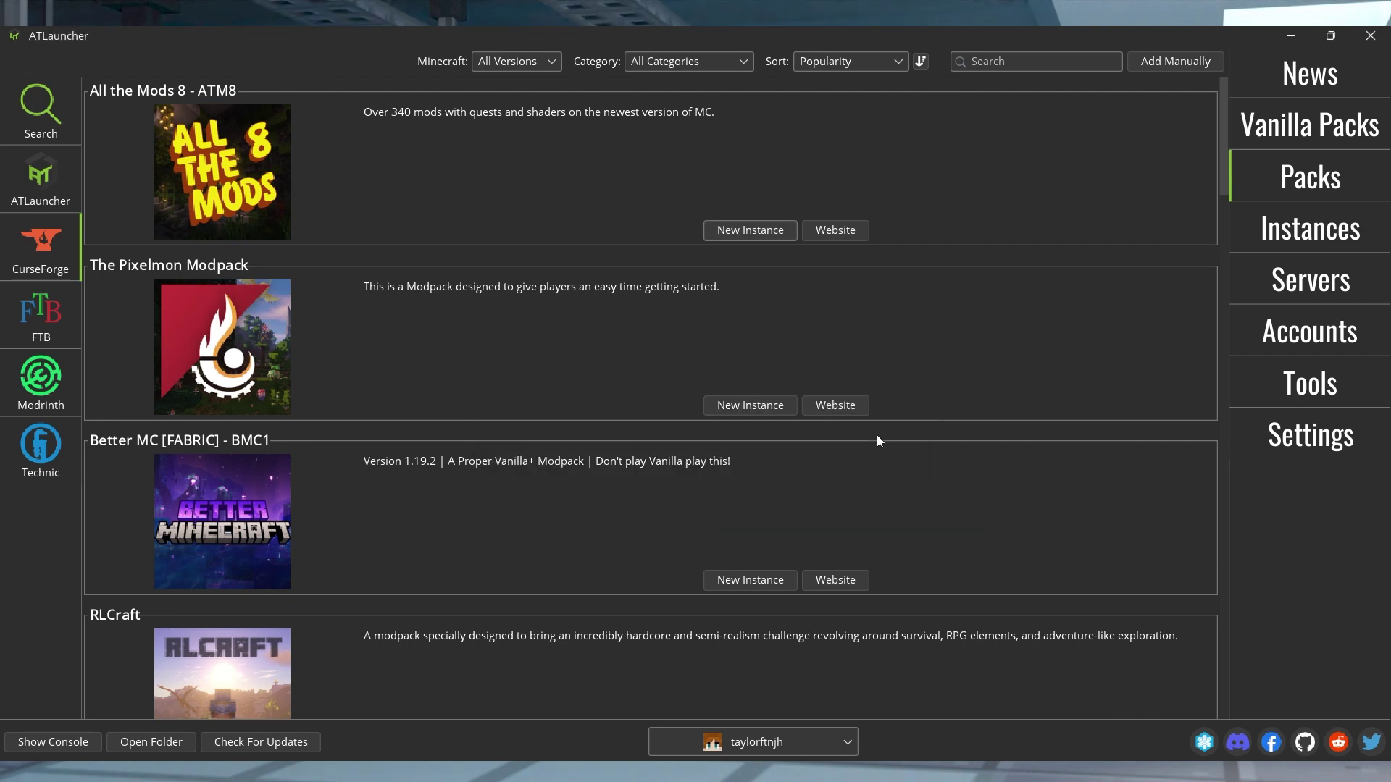
pyautogui.click(1267, 237)
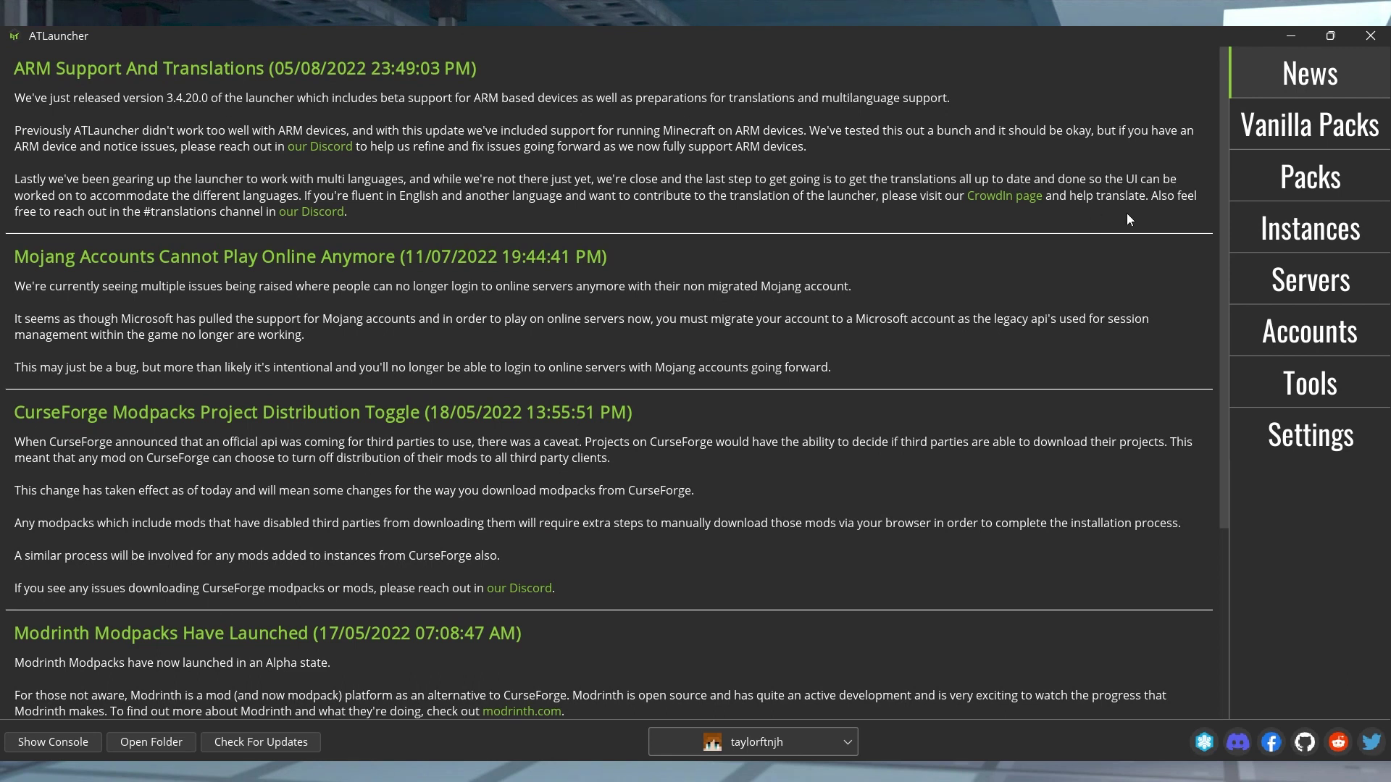
pyautogui.click(1310, 231)
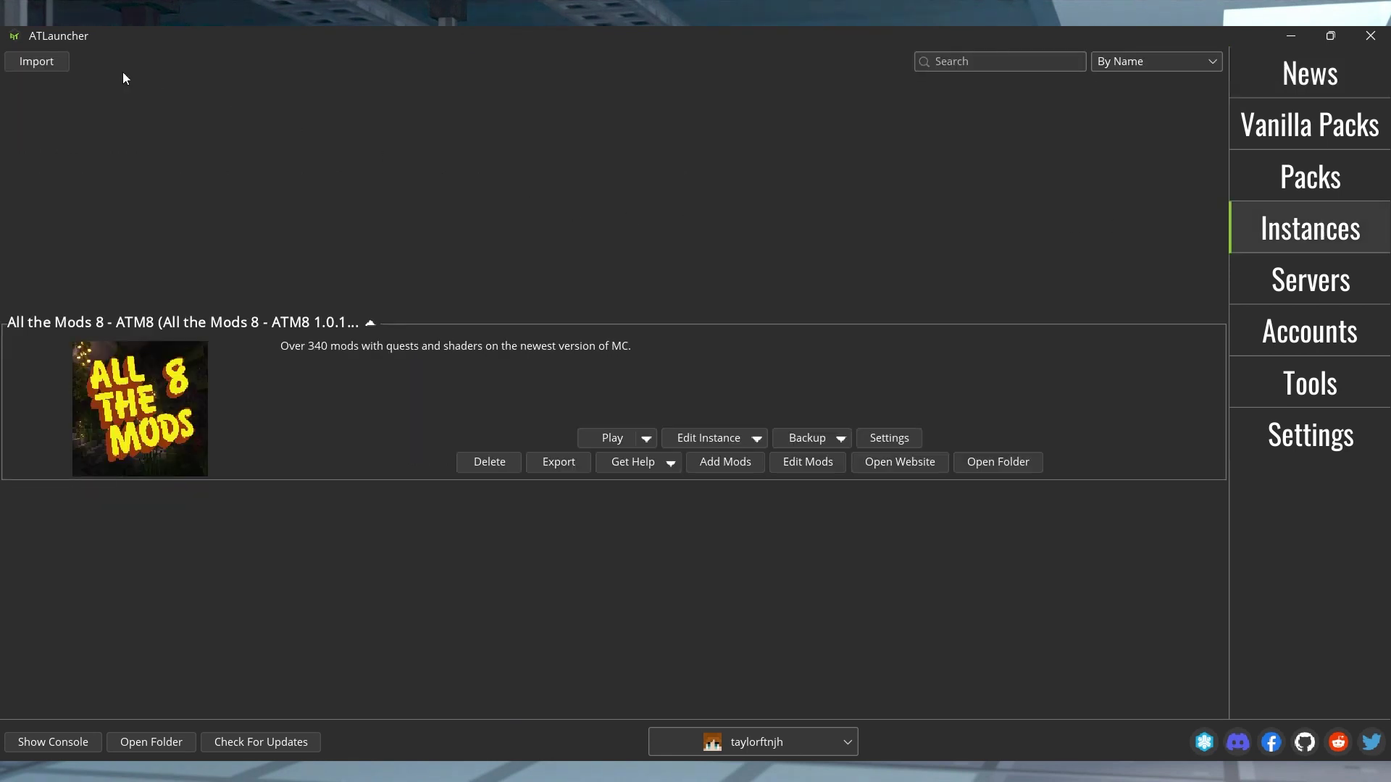
# Import Simply Shaders from its pasted CurseForge link and install version 1.3.4.
pyautogui.click(36, 60)
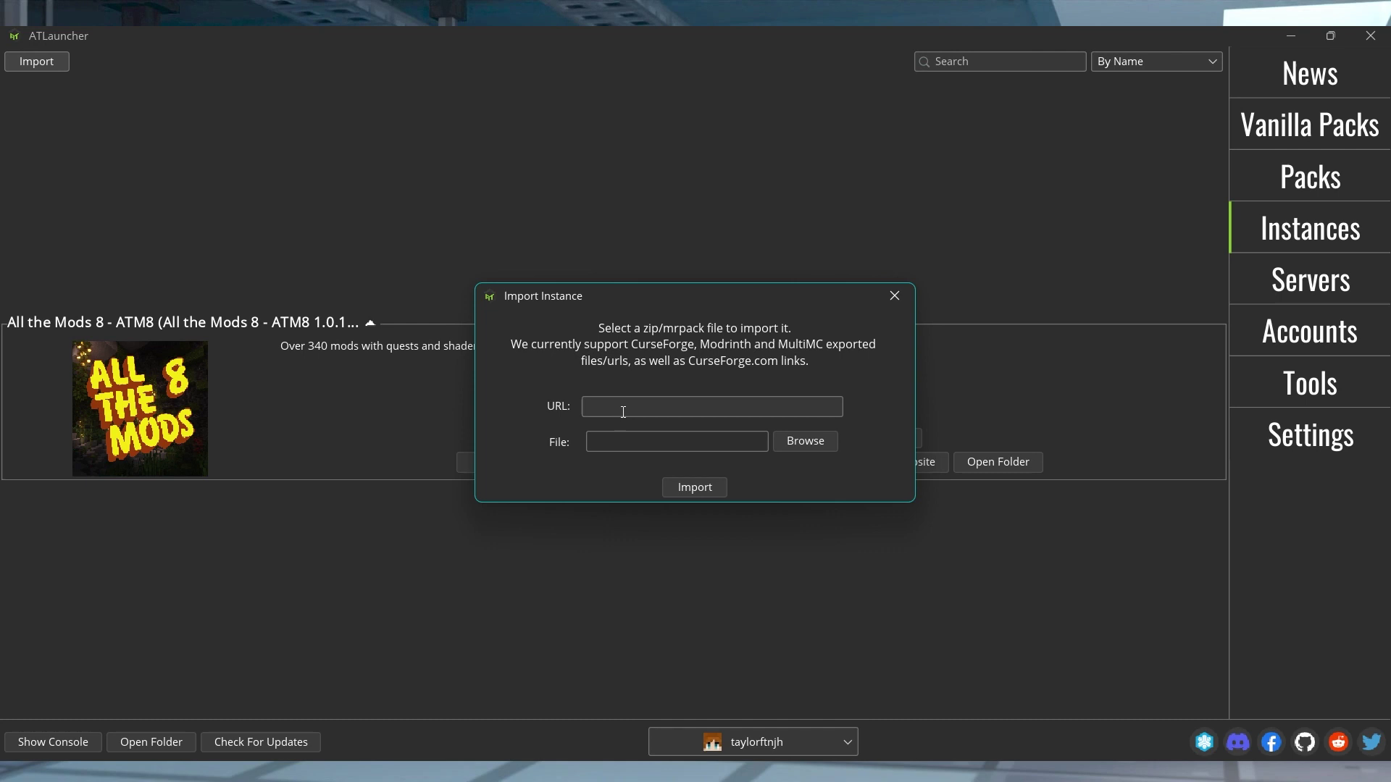
pyautogui.hotkey('ctrl', 'v')
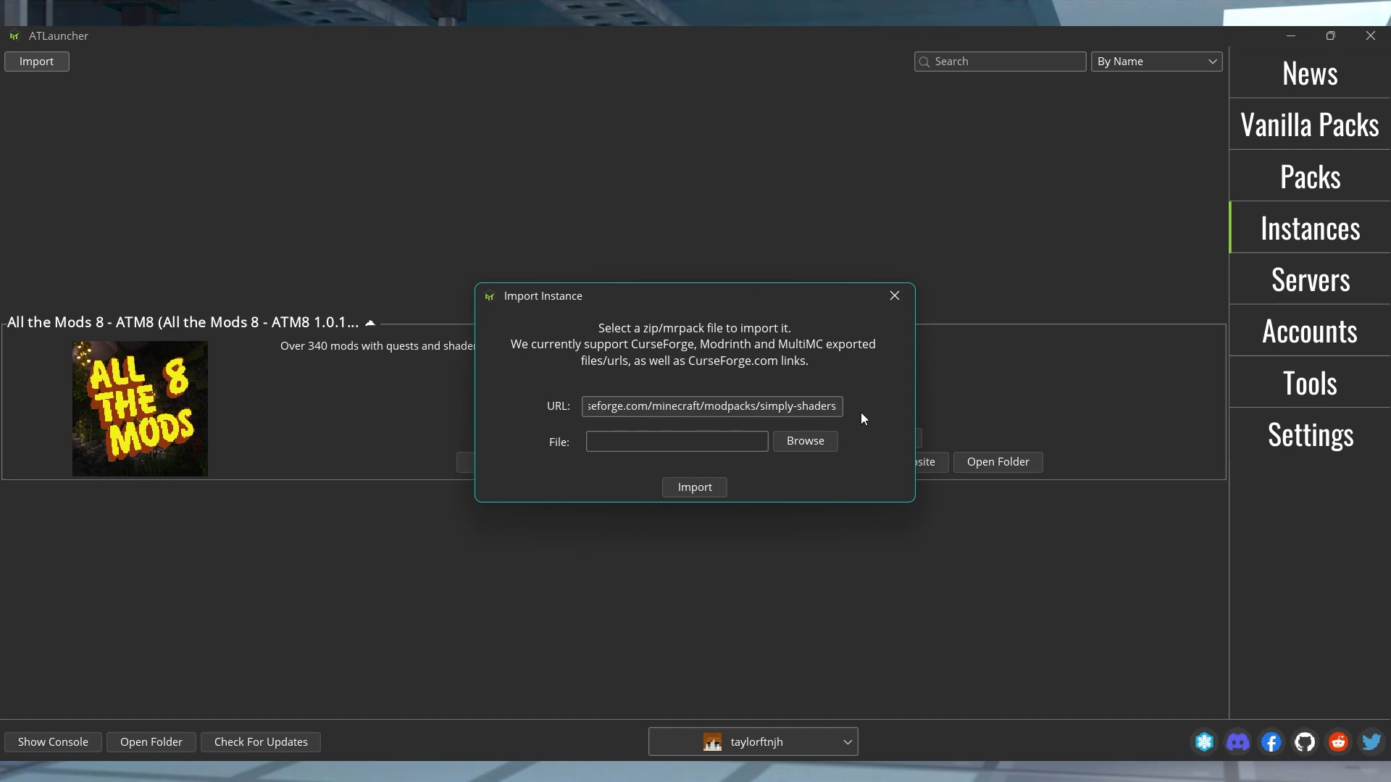
pyautogui.click(707, 484)
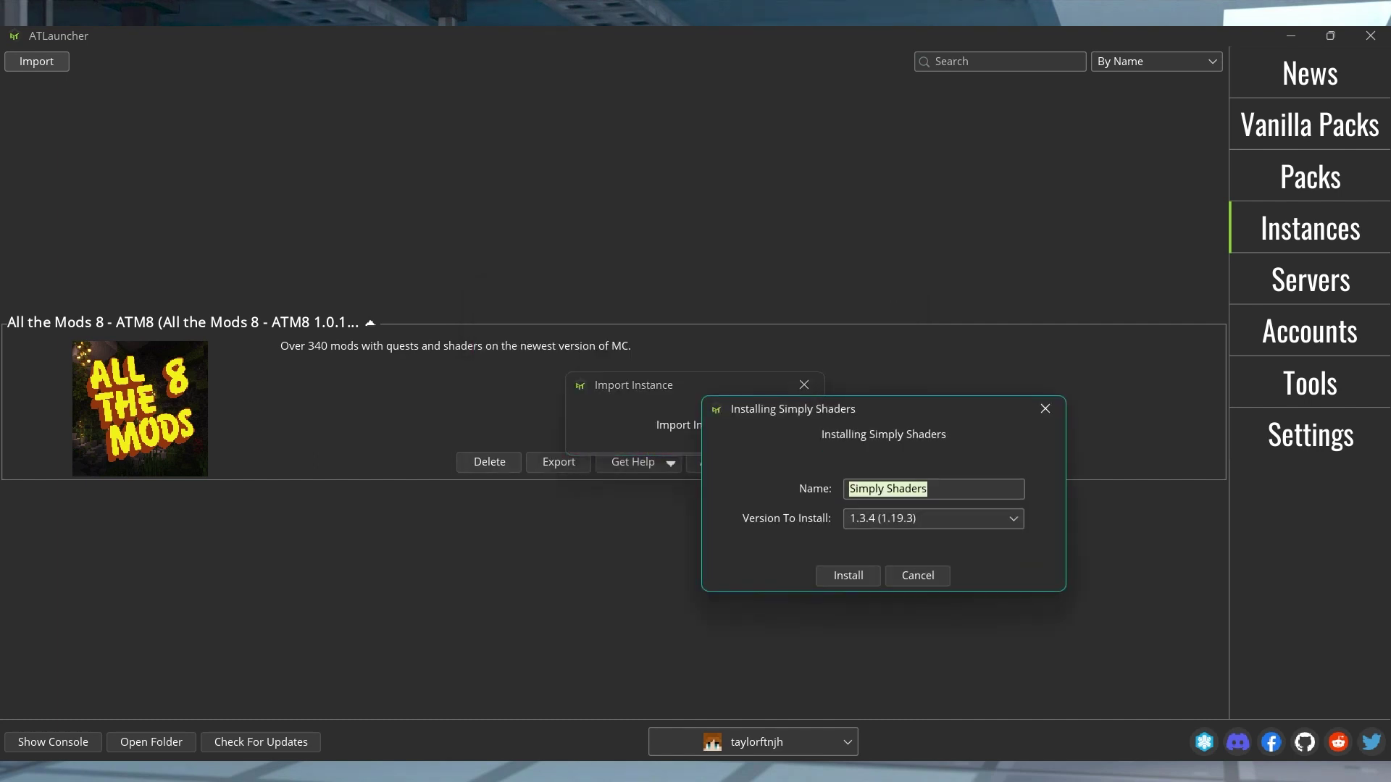
pyautogui.click(846, 575)
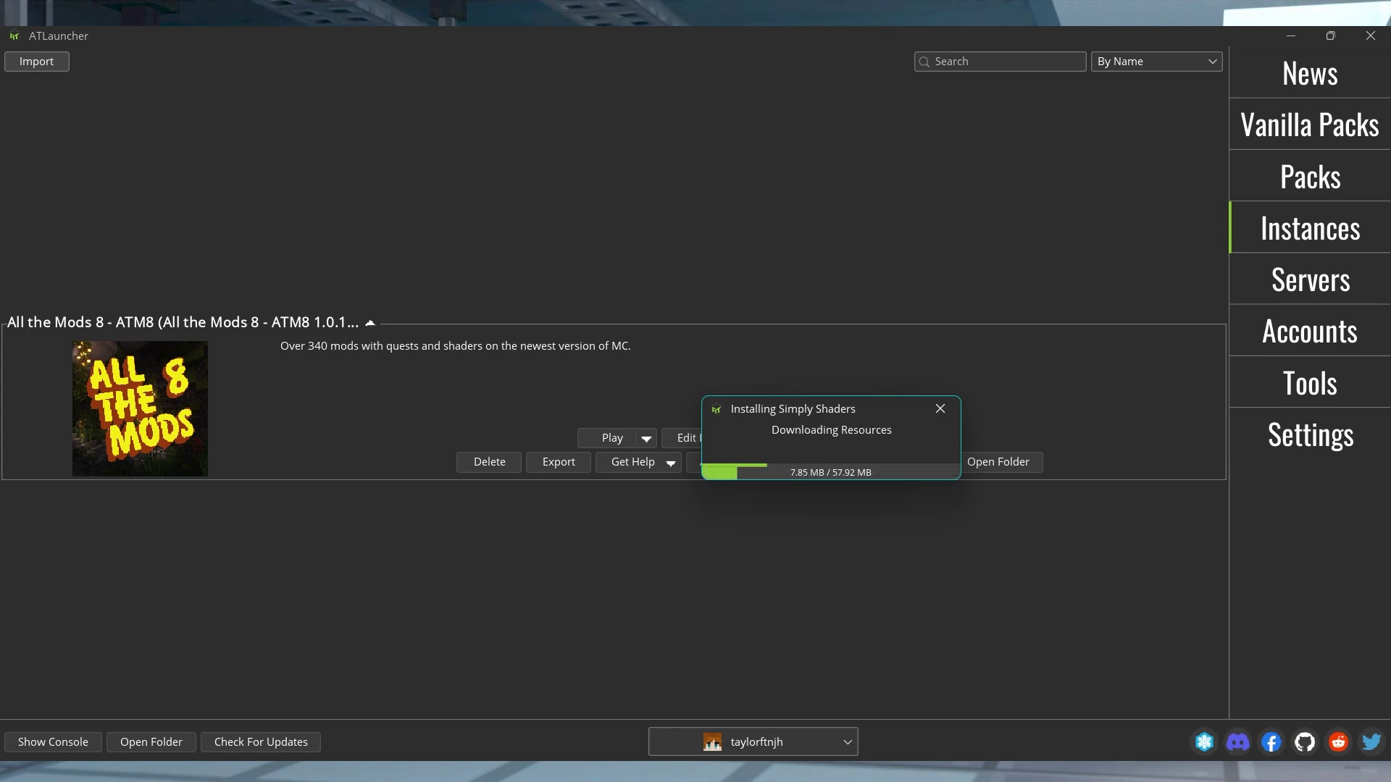
pyautogui.click(830, 449)
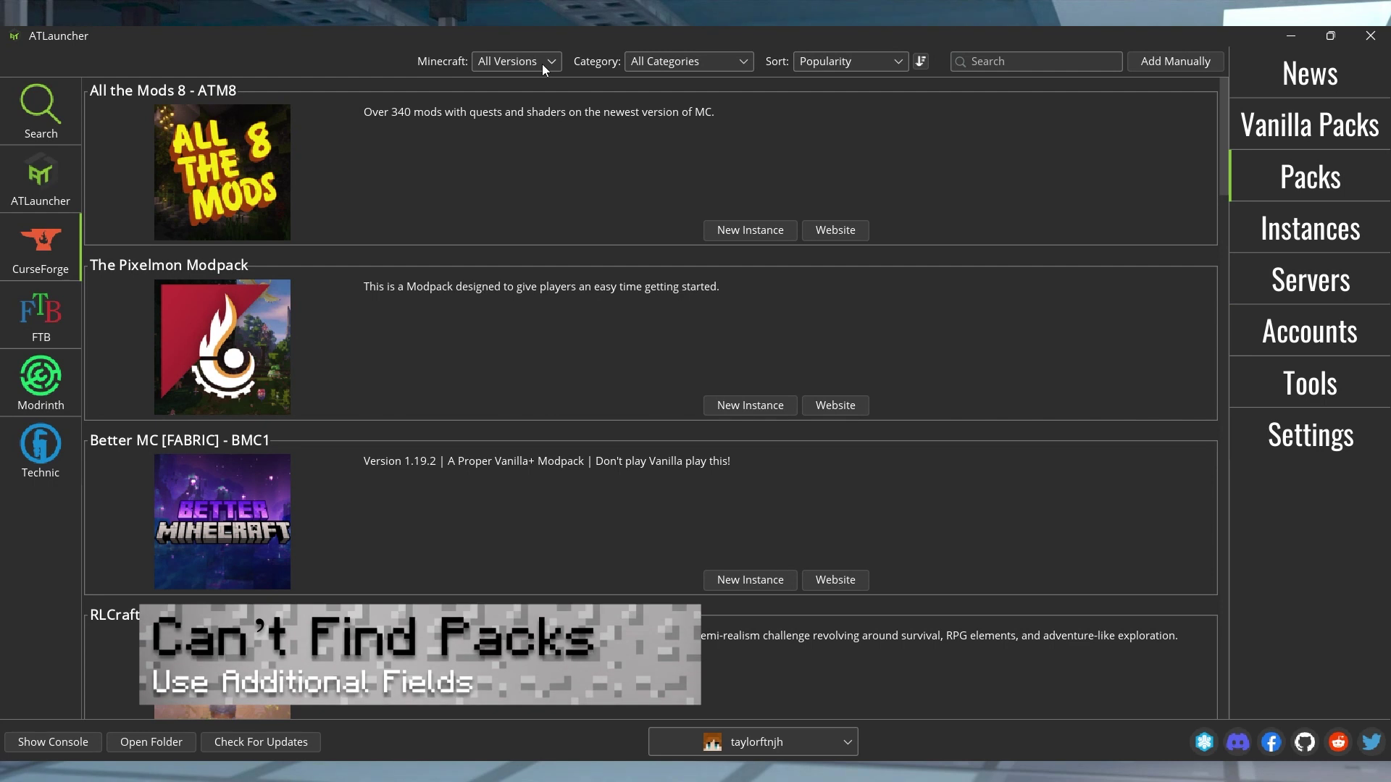
# Filter the CurseForge pack list to Minecraft 1.18.2 and the Mini Game category.
pyautogui.click(542, 64)
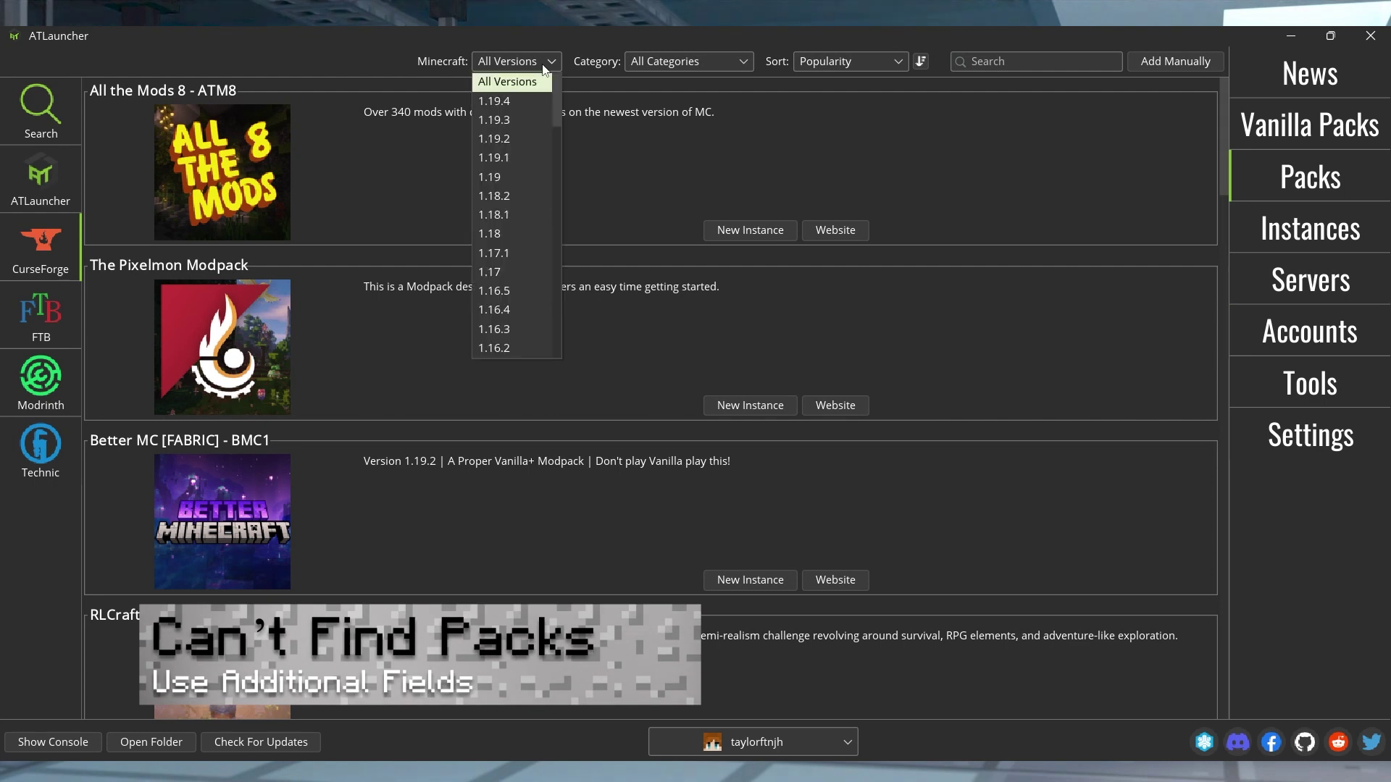
pyautogui.click(500, 196)
pyautogui.click(678, 62)
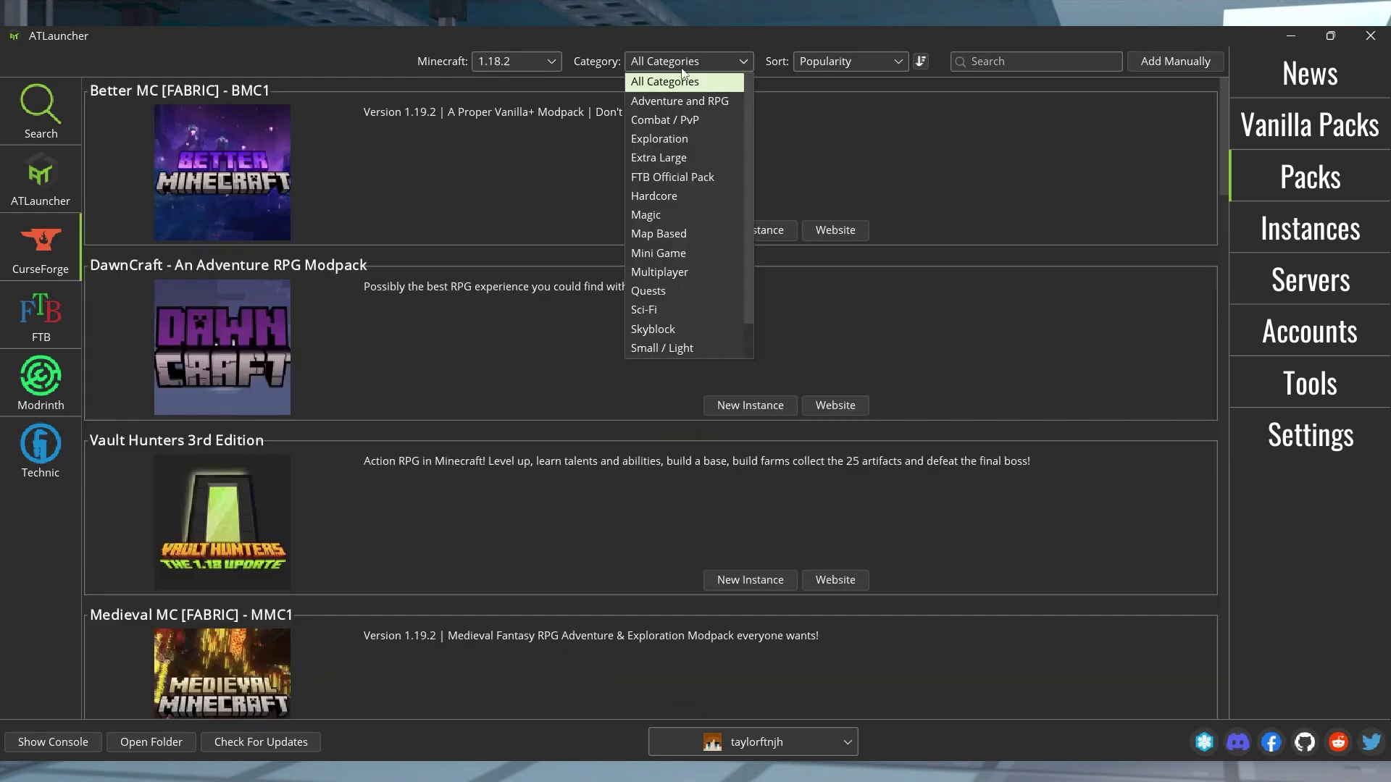
pyautogui.click(683, 253)
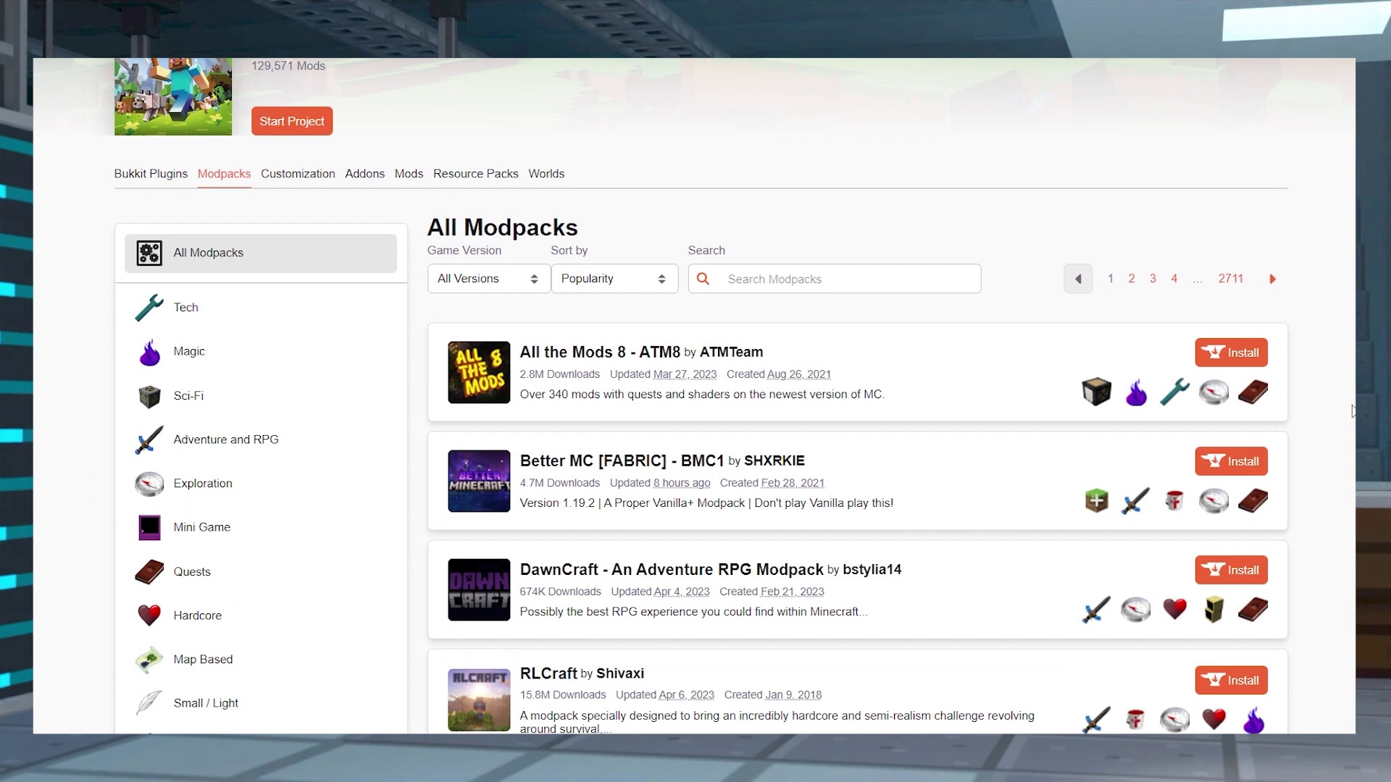
# Scroll the CurseForge All Modpacks page down to Simply Shaders, then start importing from the link.
pyautogui.scroll(-6, 1351, 412)
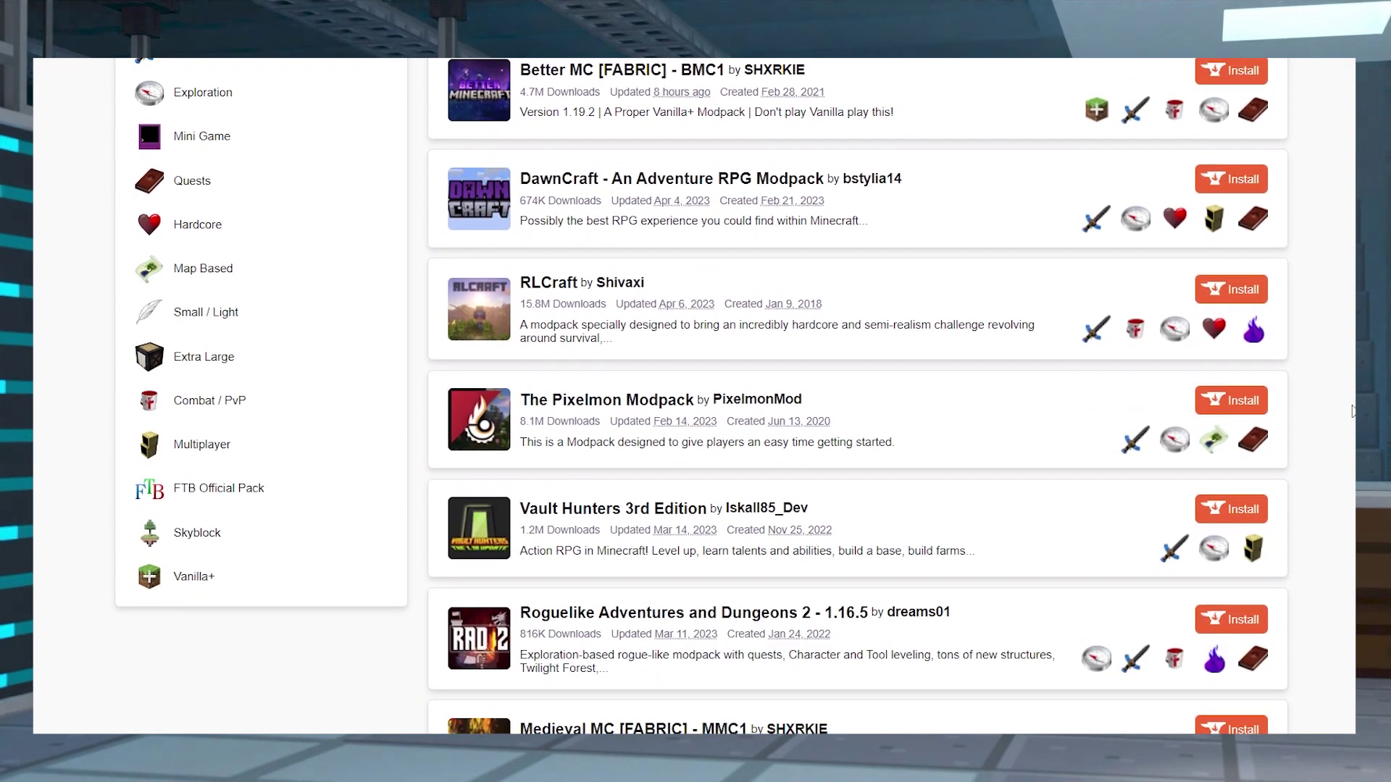
pyautogui.scroll(-6, 1351, 412)
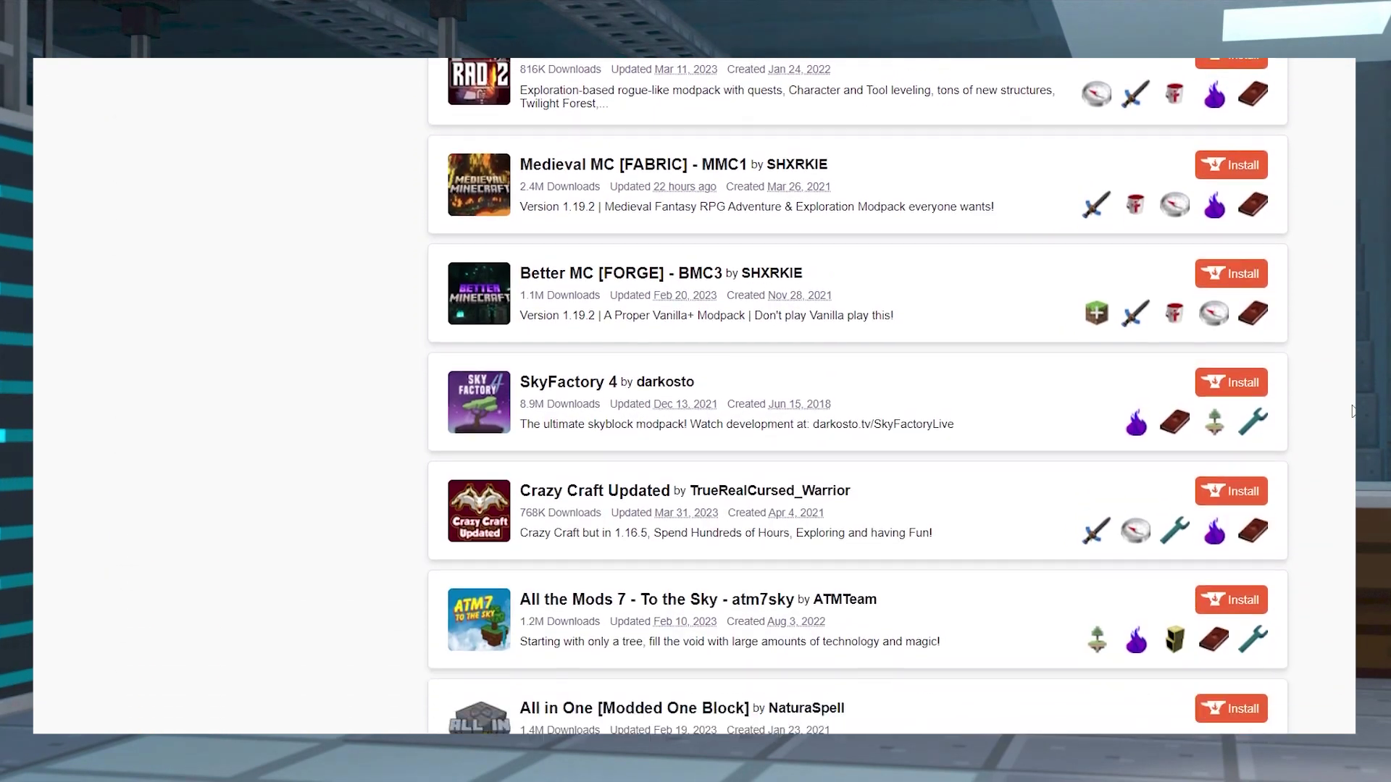
pyautogui.scroll(-6, 1351, 412)
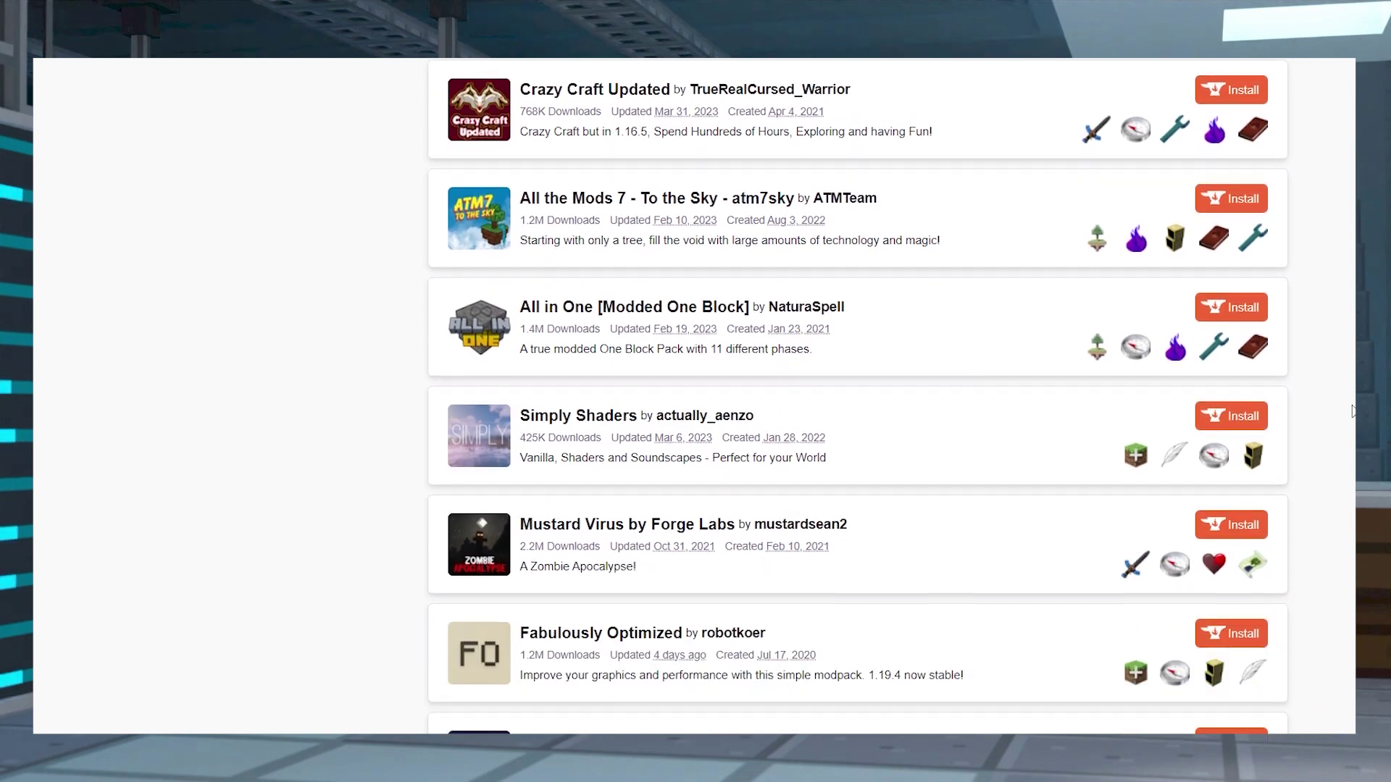
pyautogui.scroll(-3, 1351, 412)
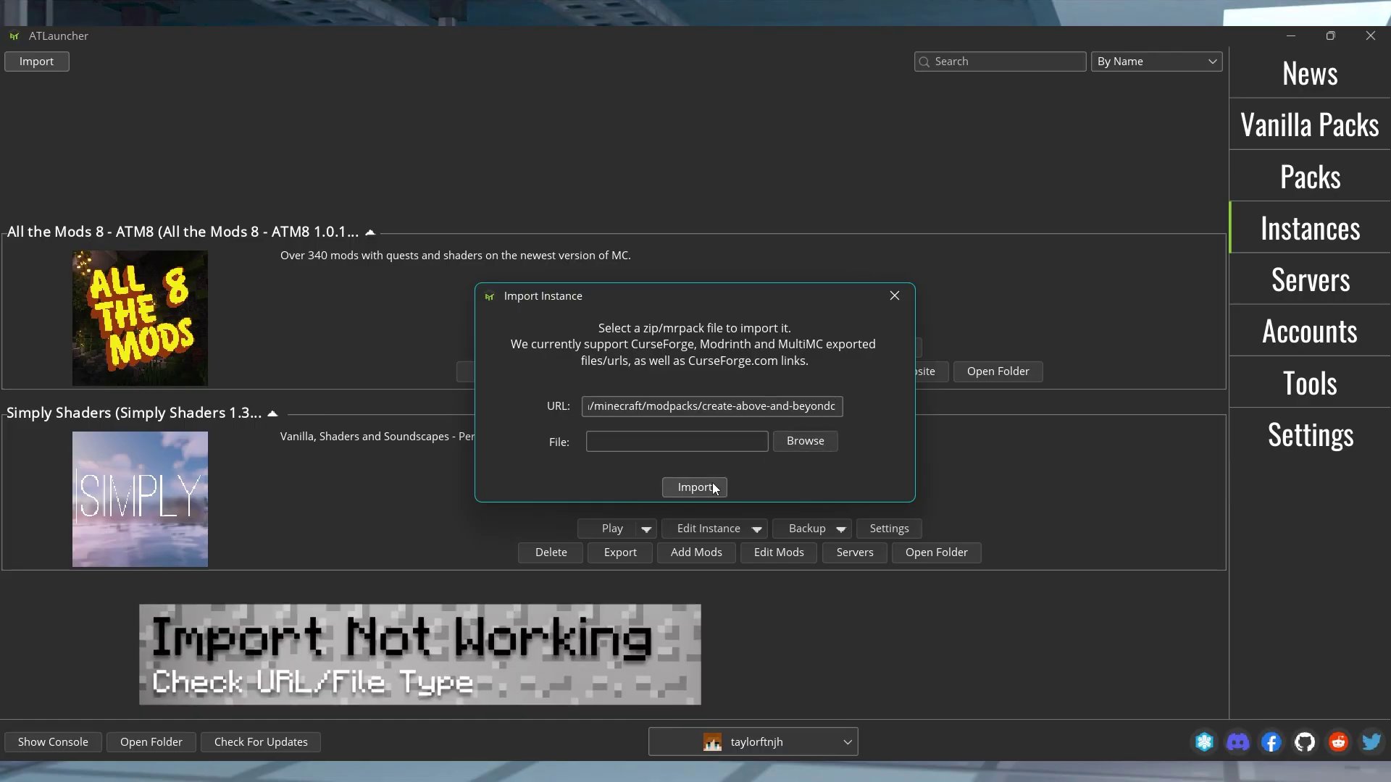
pyautogui.click(711, 484)
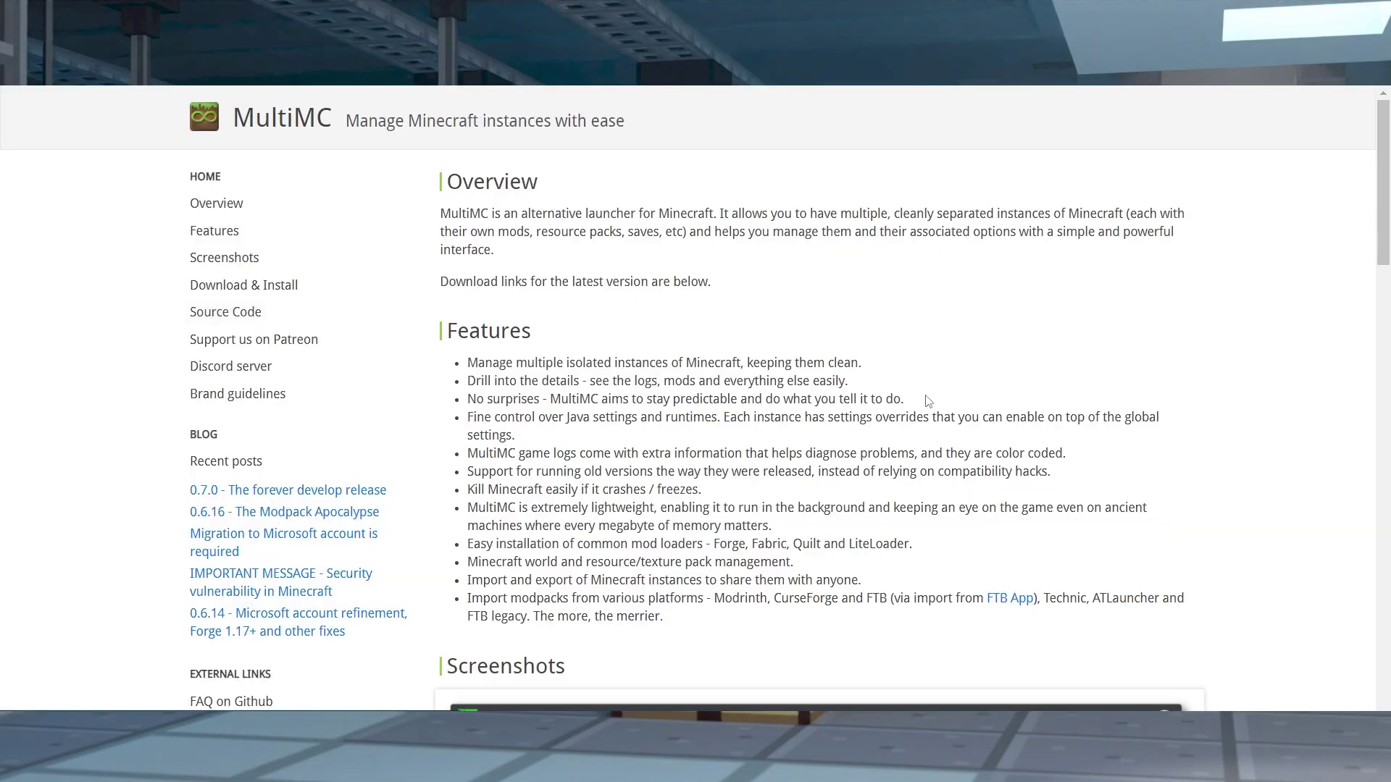
# Scroll down the MultiMC homepage through the Overview and Features sections.
pyautogui.scroll(-5, 1216, 443)
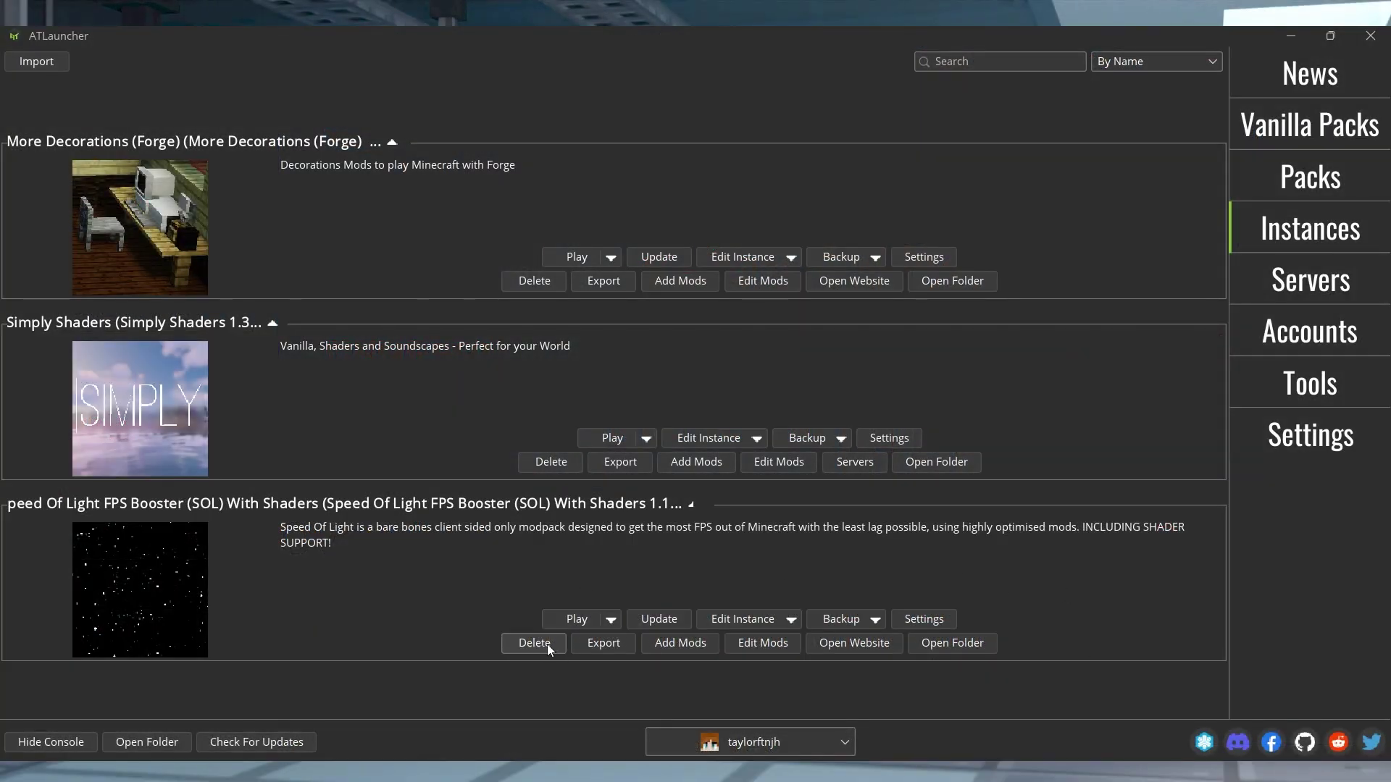
# Delete the SOL With Shaders instance and reinstall the pack at version 1.19.3.
pyautogui.click(546, 644)
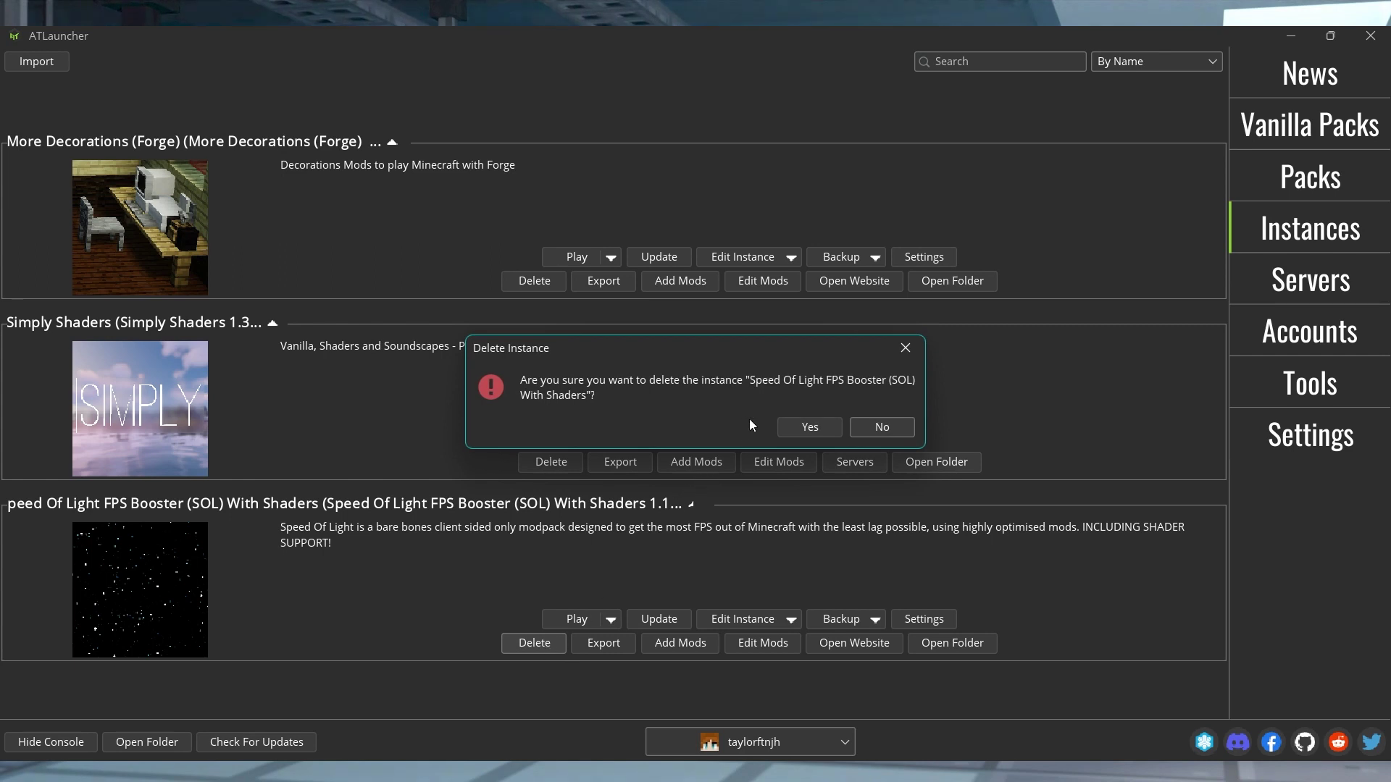
pyautogui.click(768, 404)
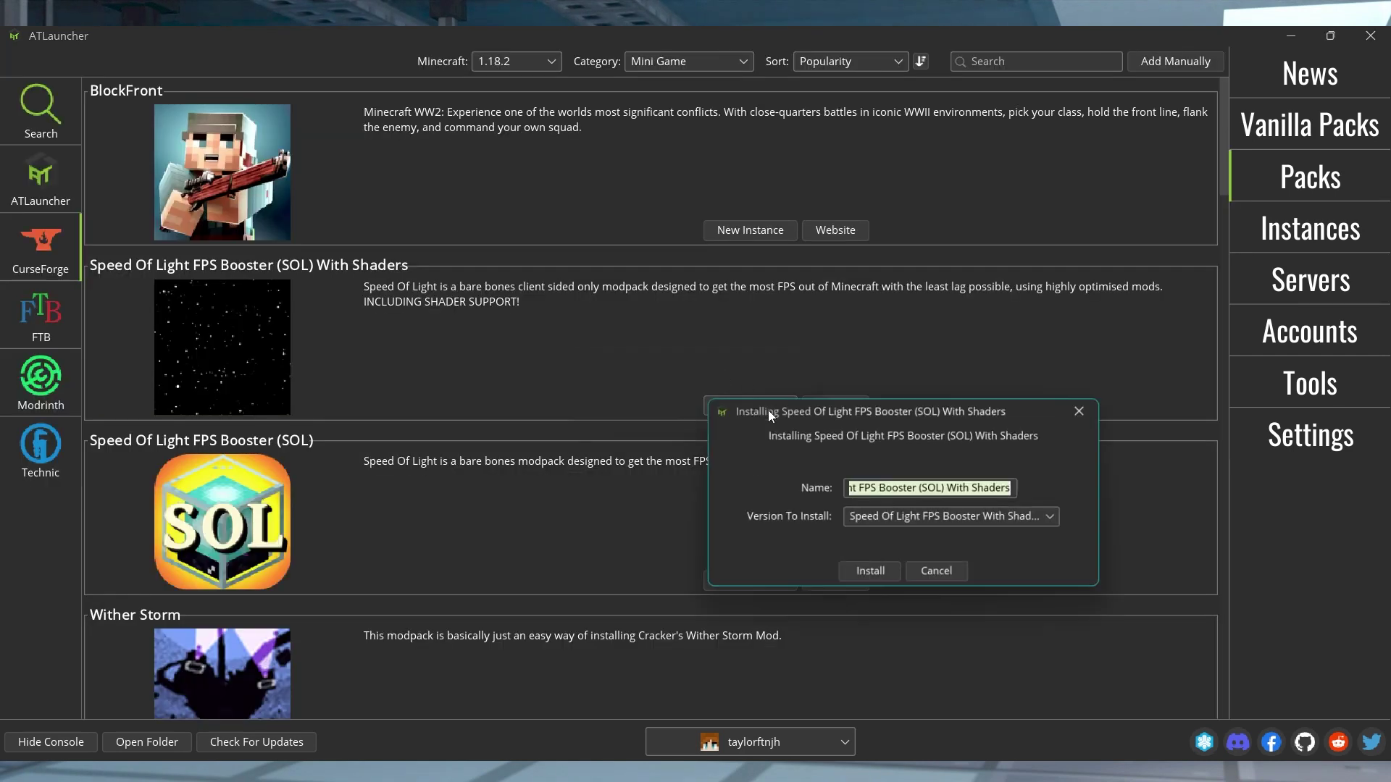
pyautogui.click(1001, 520)
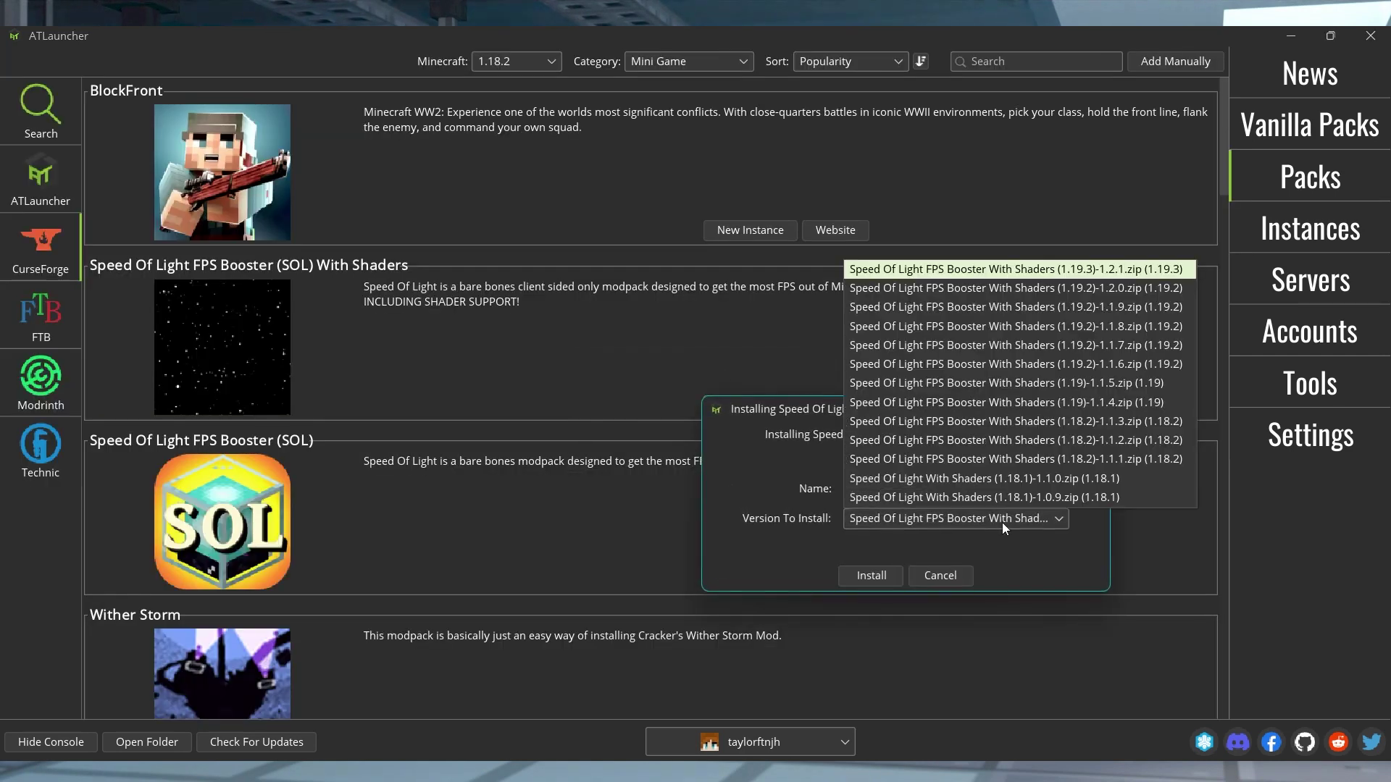
pyautogui.click(1151, 271)
pyautogui.click(884, 575)
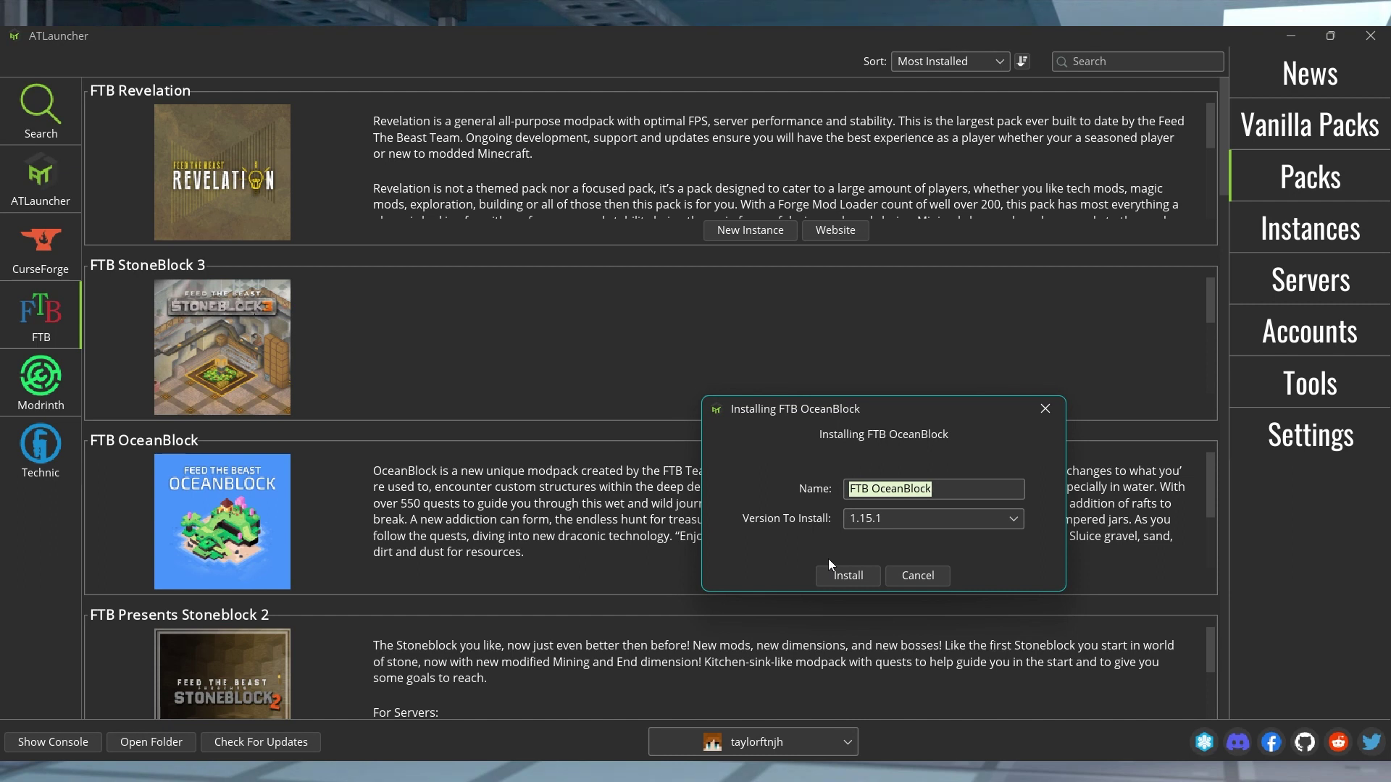
# Show the FTB OceanBlock version list, from 1.15.1 back to 1.4.0 (Beta).
pyautogui.click(941, 488)
pyautogui.click(954, 513)
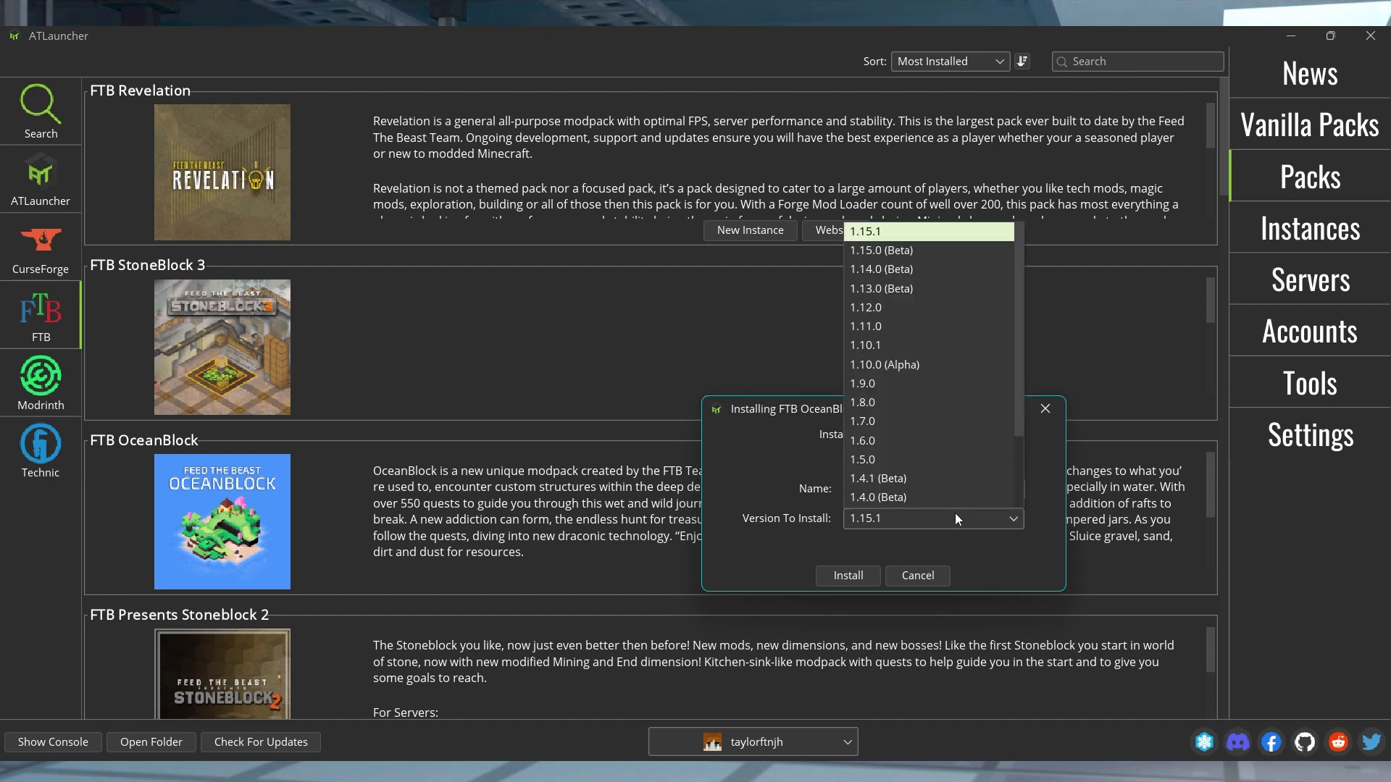